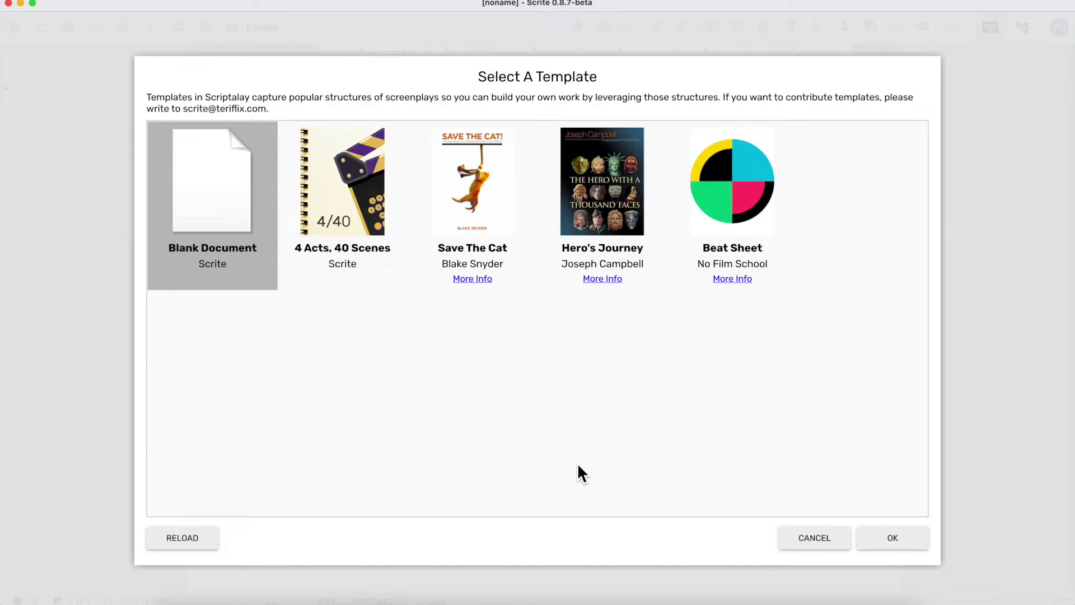
# Search Google for 'hollywood story structure' in a private browsing window
pyautogui.press('super+Tab')
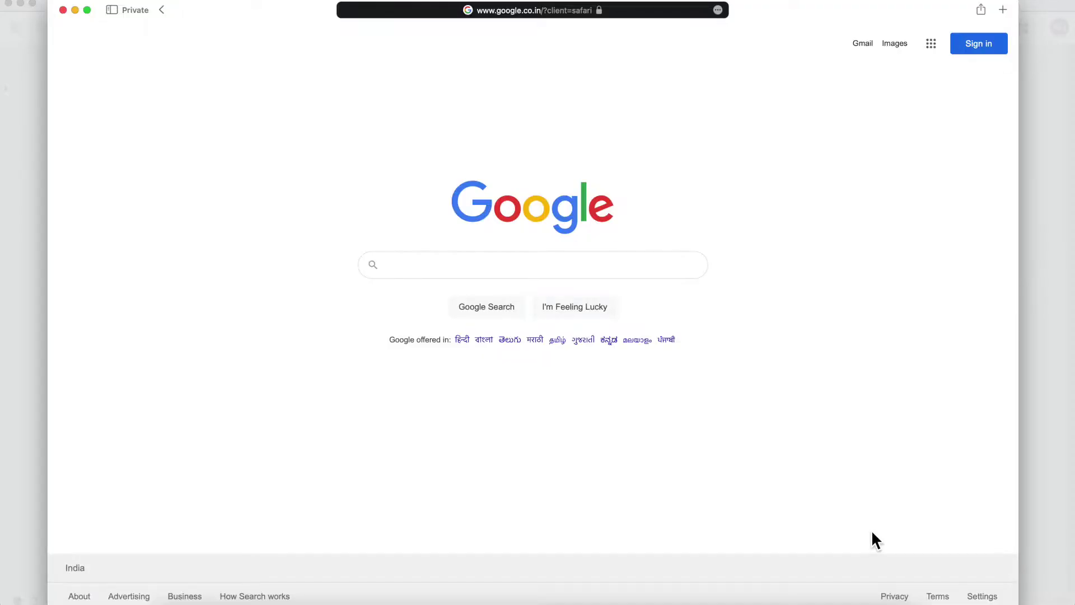
pyautogui.write('hollywood ')
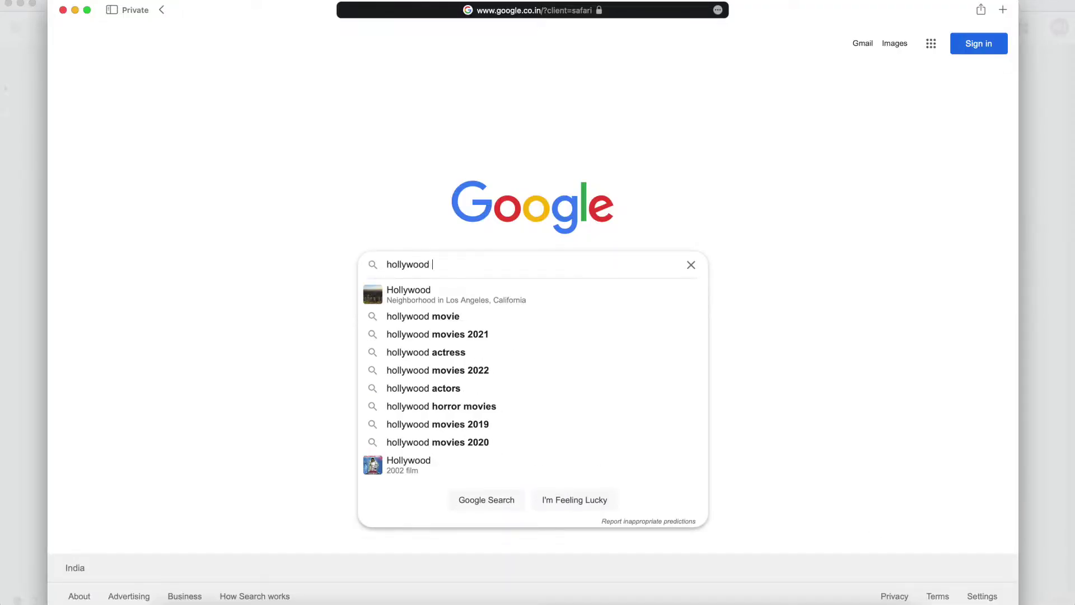
pyautogui.write('story structu')
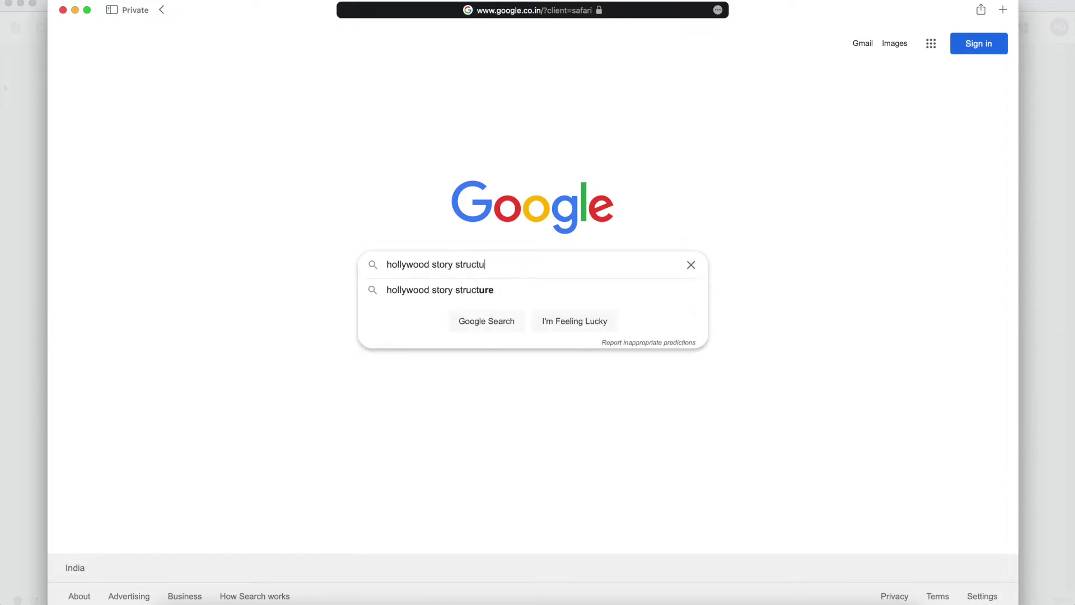
pyautogui.write('re')
pyautogui.press('Return')
pyautogui.scroll(-2, 633, 495)
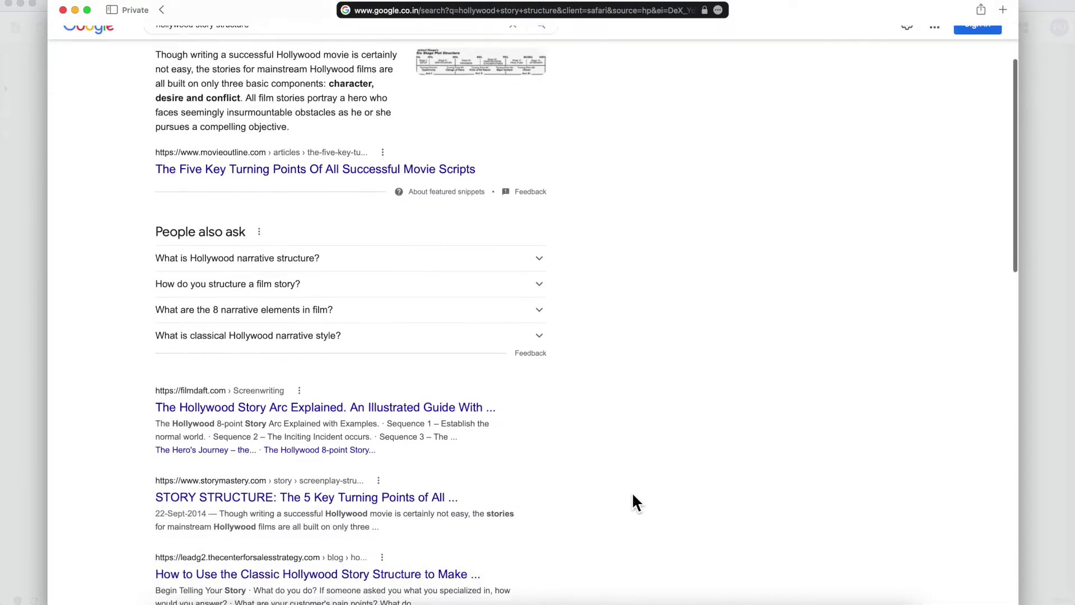
pyautogui.scroll(-3, 633, 493)
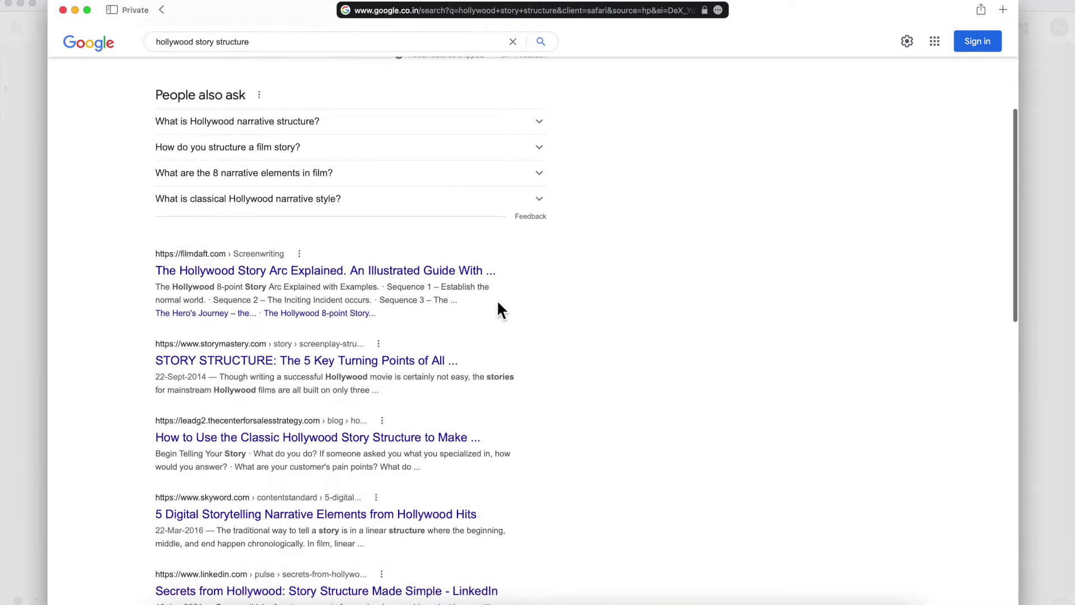
# Open the FilmDaft Hollywood Story Arc article in a private tab and start a blank TextEdit document
pyautogui.rightClick(470, 272)
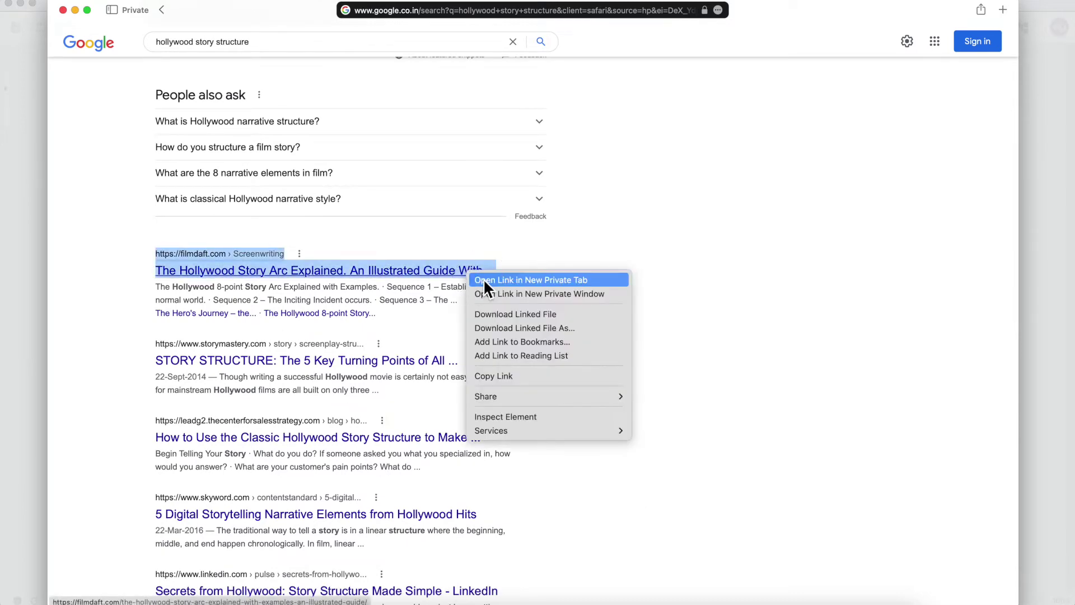
pyautogui.click(504, 277)
pyautogui.scroll(-4, 756, 431)
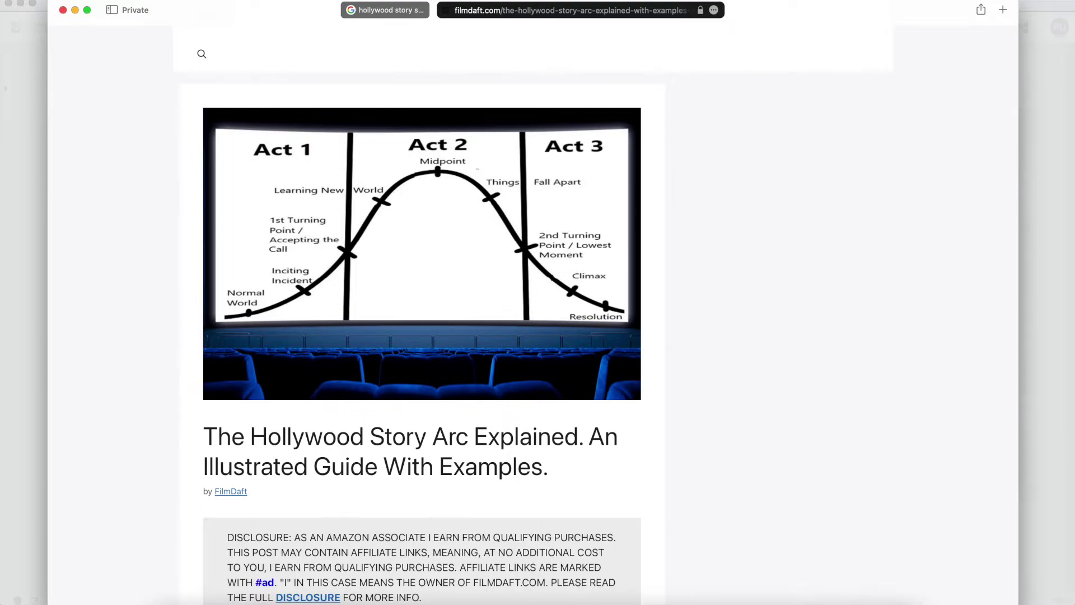
pyautogui.click(893, 602)
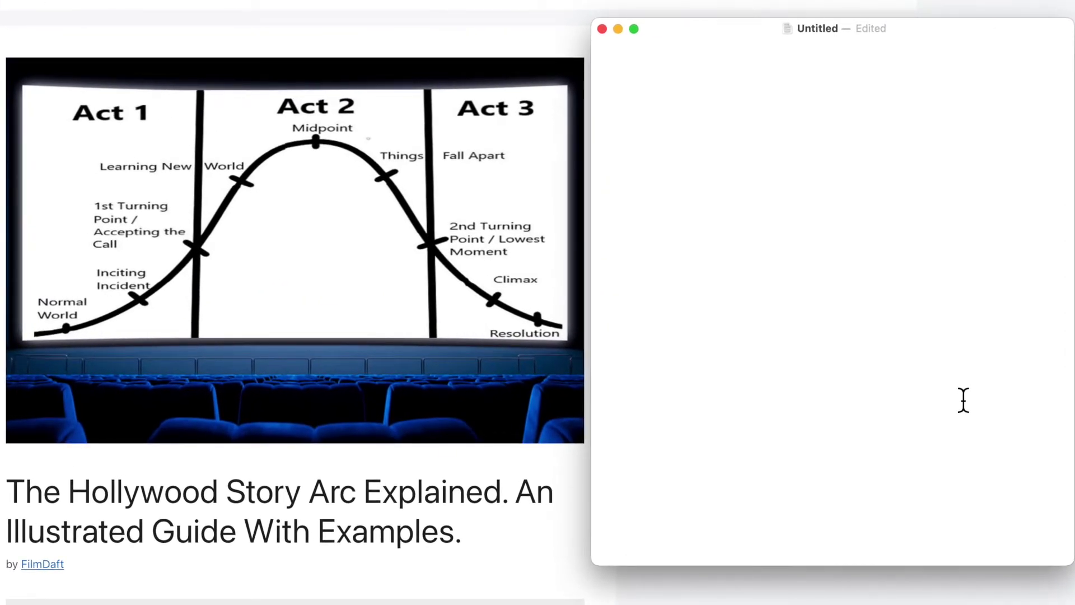
# List Normal World, Inciting Incident, 1st Turning Point - Accepting The Call, Learning New World, Midpoint
pyautogui.write('Normal Worl')
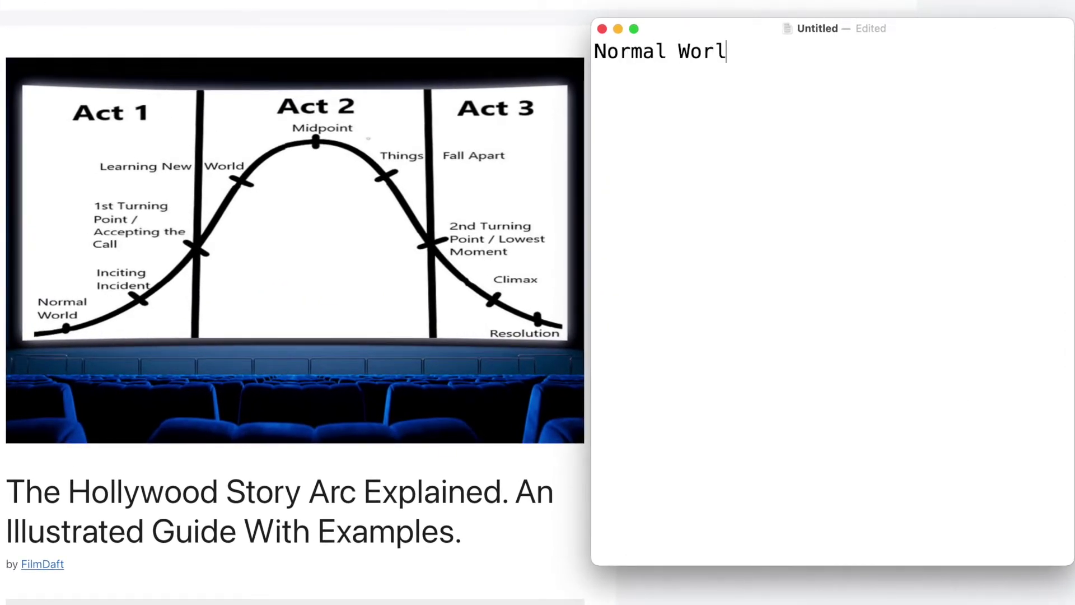
pyautogui.write('d')
pyautogui.press('Return')
pyautogui.write('Inci')
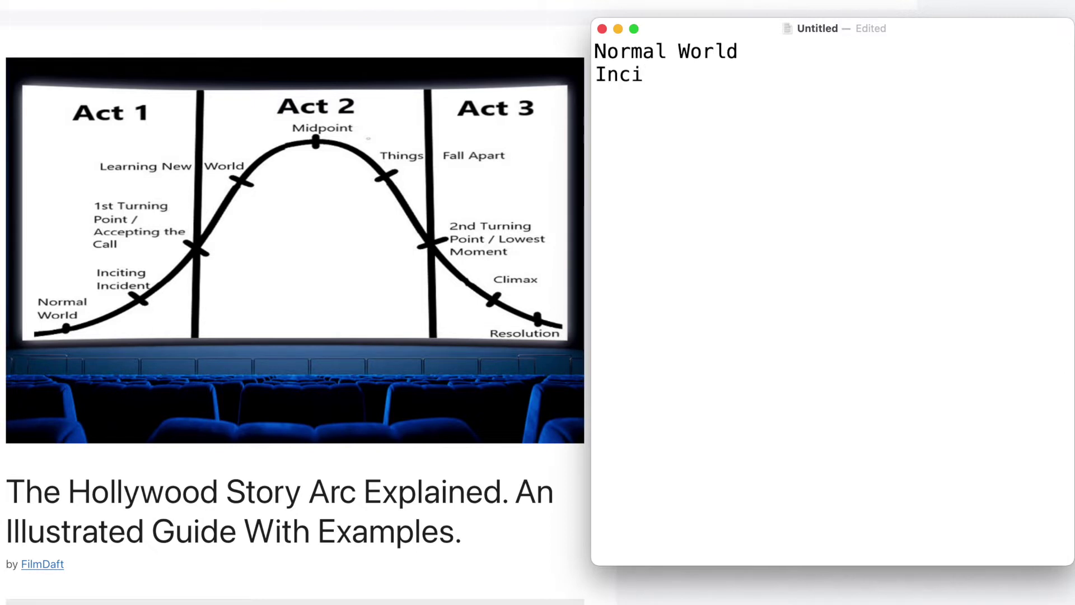
pyautogui.write('ting Incident')
pyautogui.press('Return')
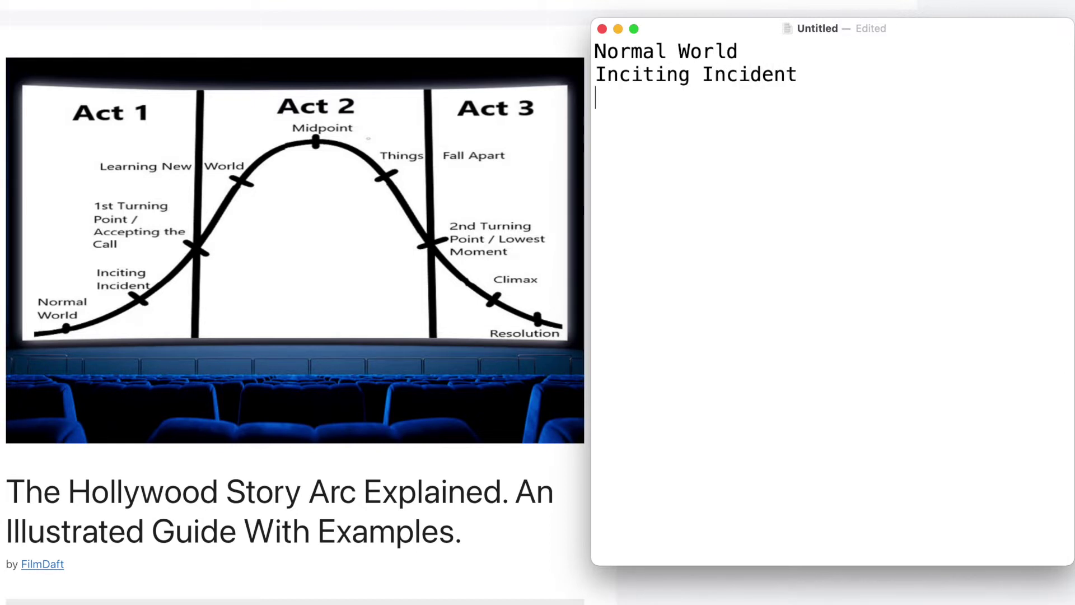
pyautogui.write('1st Turning')
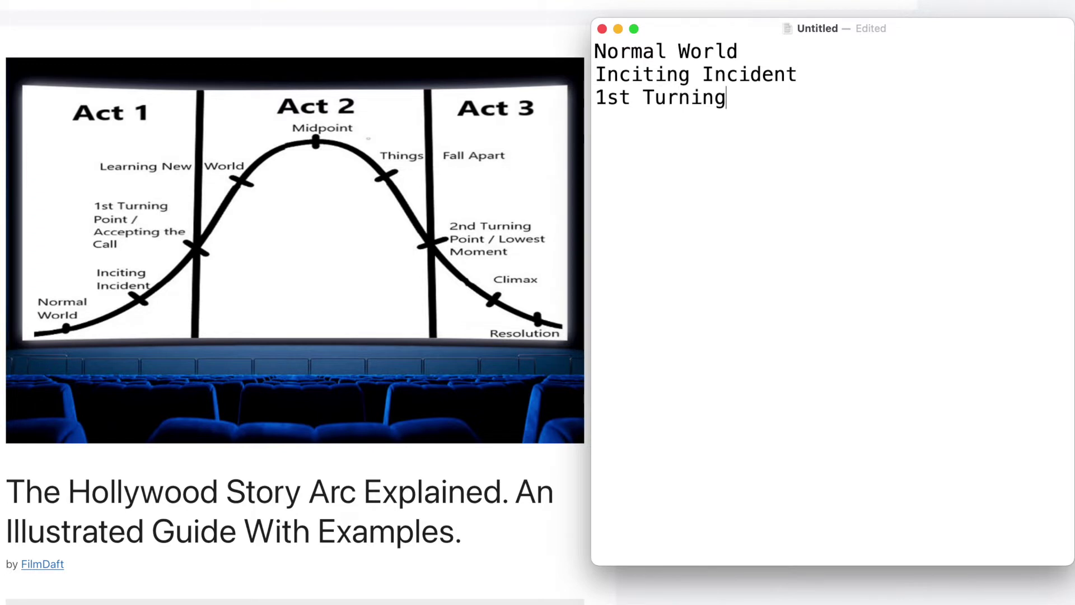
pyautogui.write(' Point - Accepting The Ca')
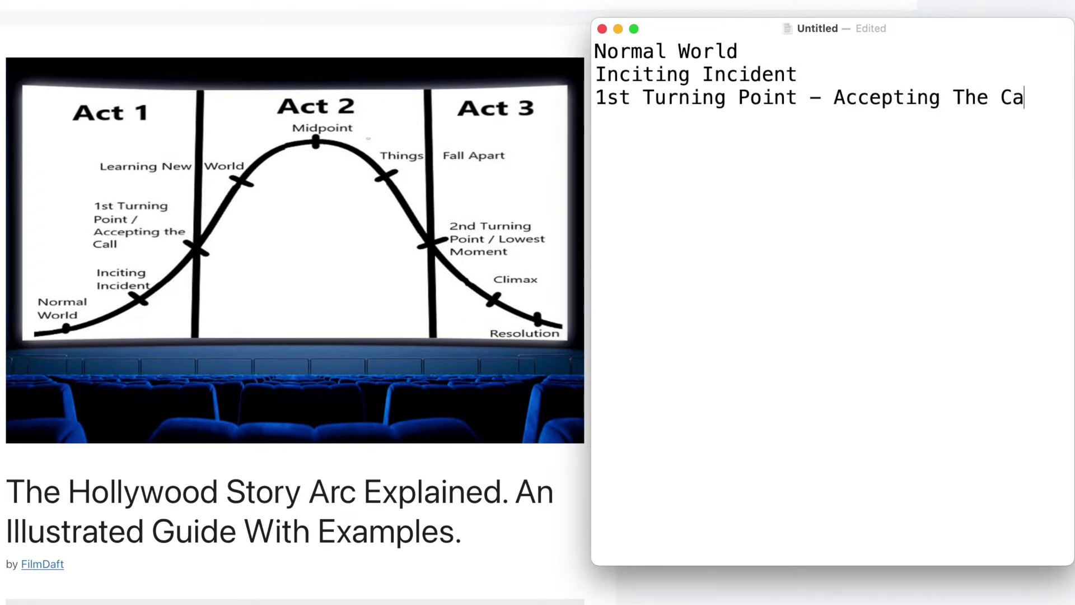
pyautogui.write('ll')
pyautogui.press('Return')
pyautogui.write('Le')
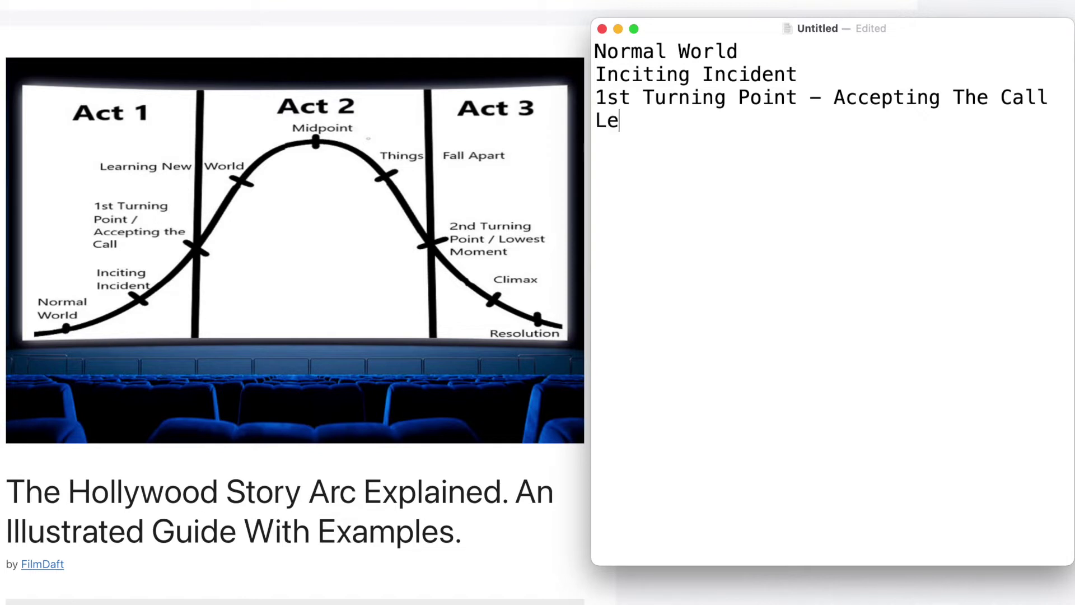
pyautogui.write('arning New World')
pyautogui.press('Return')
pyautogui.write('M')
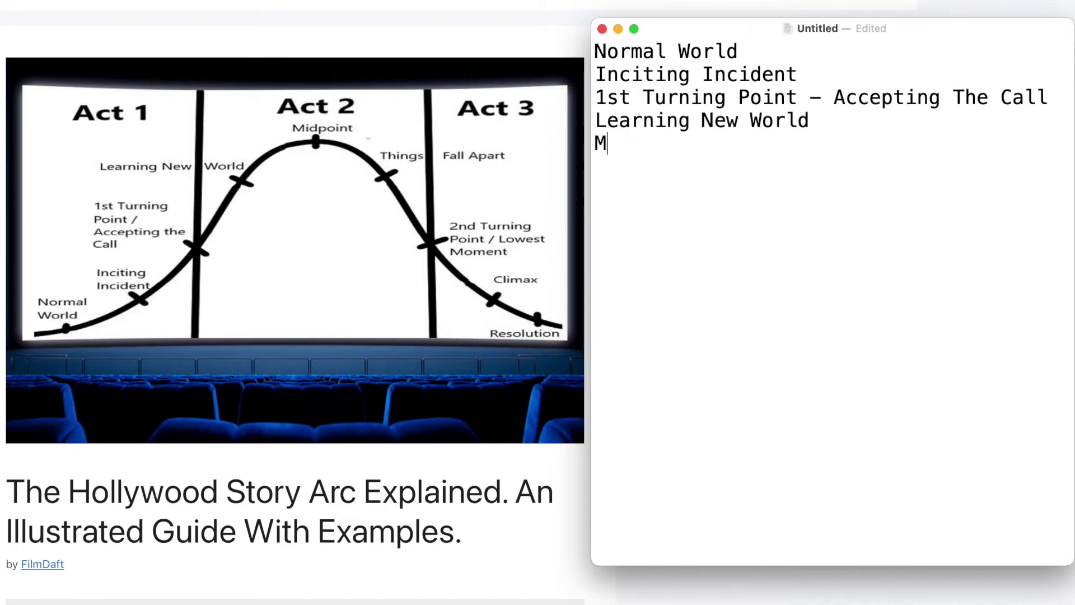
pyautogui.write('idpoint')
pyautogui.press('Return')
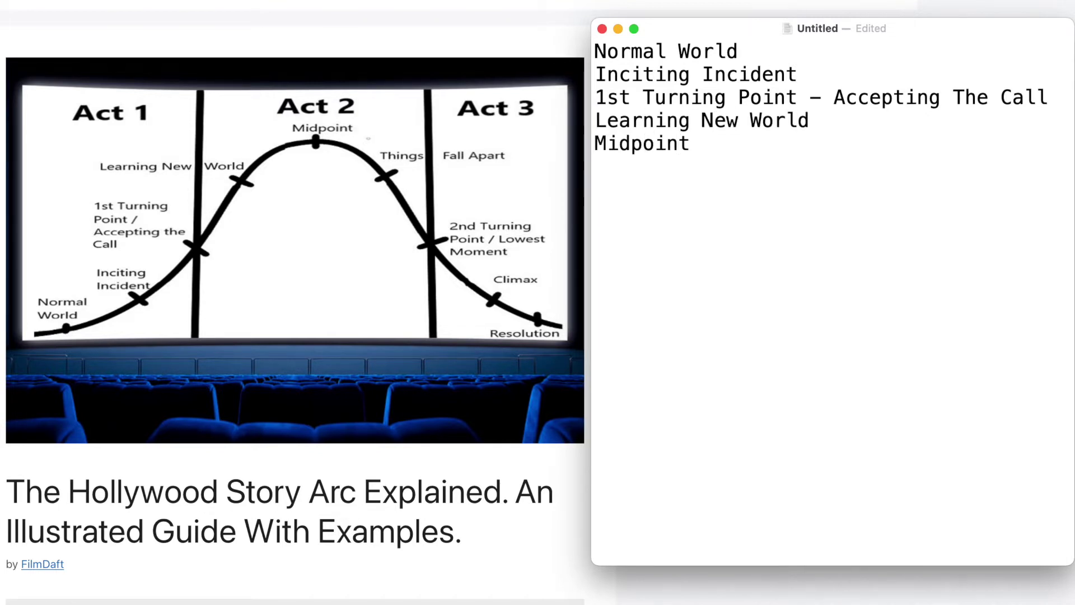
# Add Things Fall Apart, 2nd Turning Point - Lowest Moment, Climax, Resolution, and a blank top line
pyautogui.write('Things Fal')
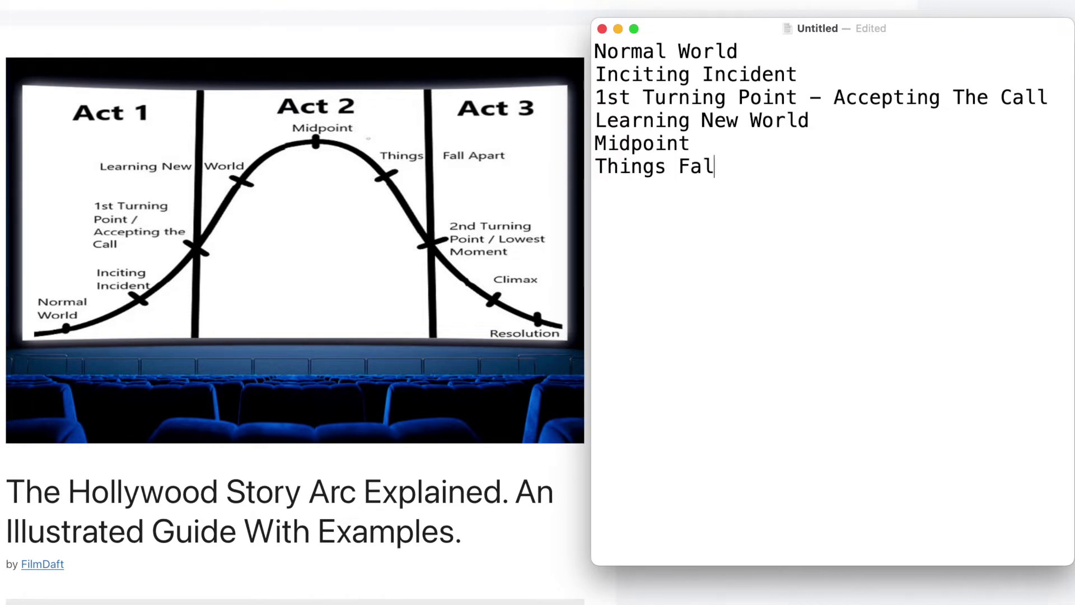
pyautogui.write('l Apart')
pyautogui.press('Return')
pyautogui.write('2nd Turning Point ')
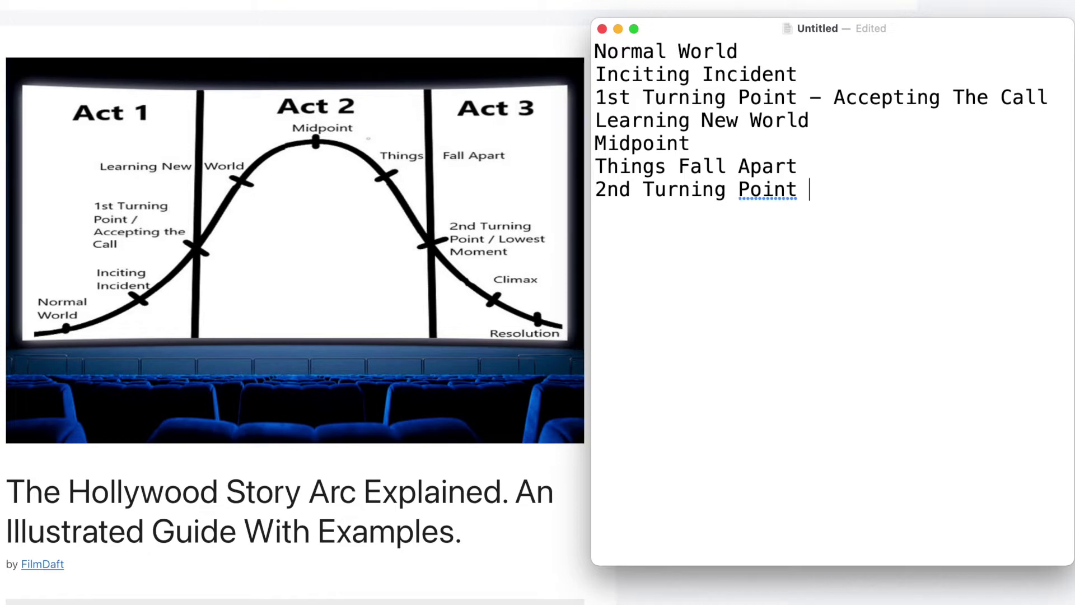
pyautogui.write('- Lowest Mom')
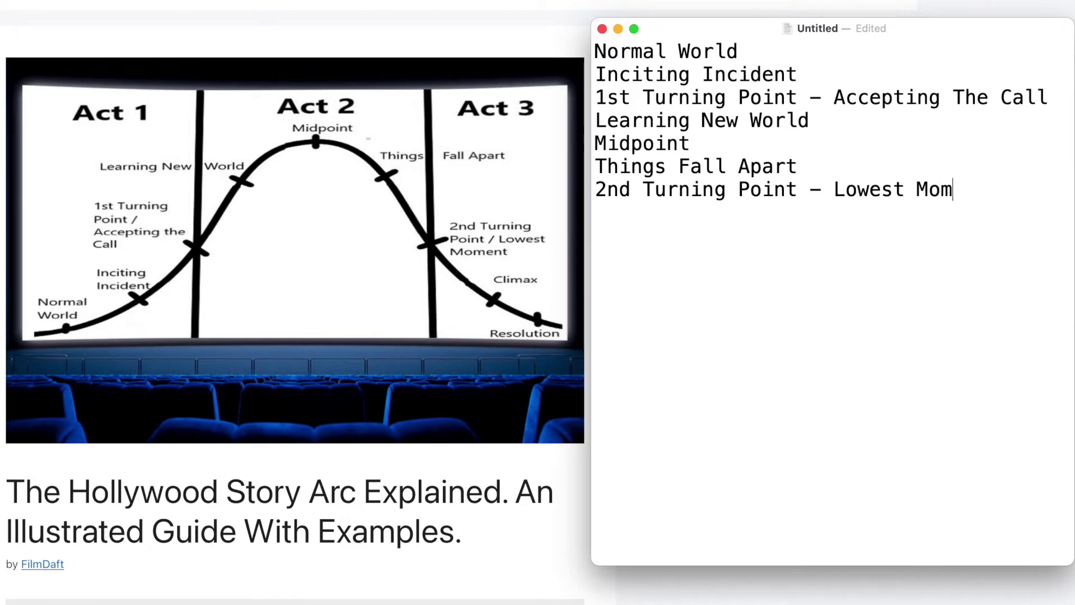
pyautogui.write('ent')
pyautogui.press('Return')
pyautogui.write('Climax')
pyautogui.press('Return')
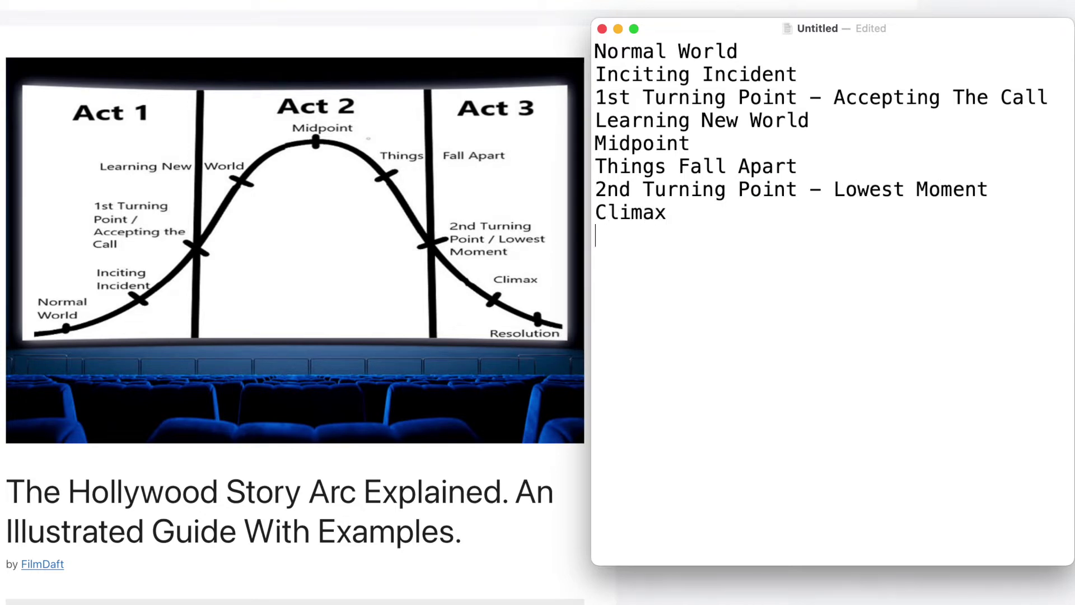
pyautogui.write('Resolution')
pyautogui.press('Return')
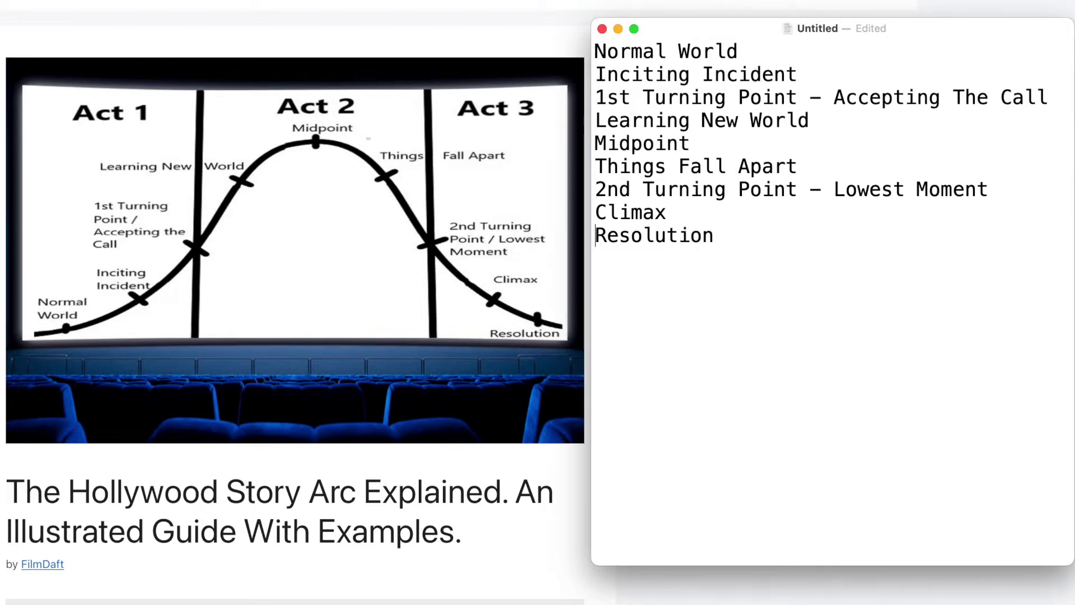
pyautogui.press('Return')
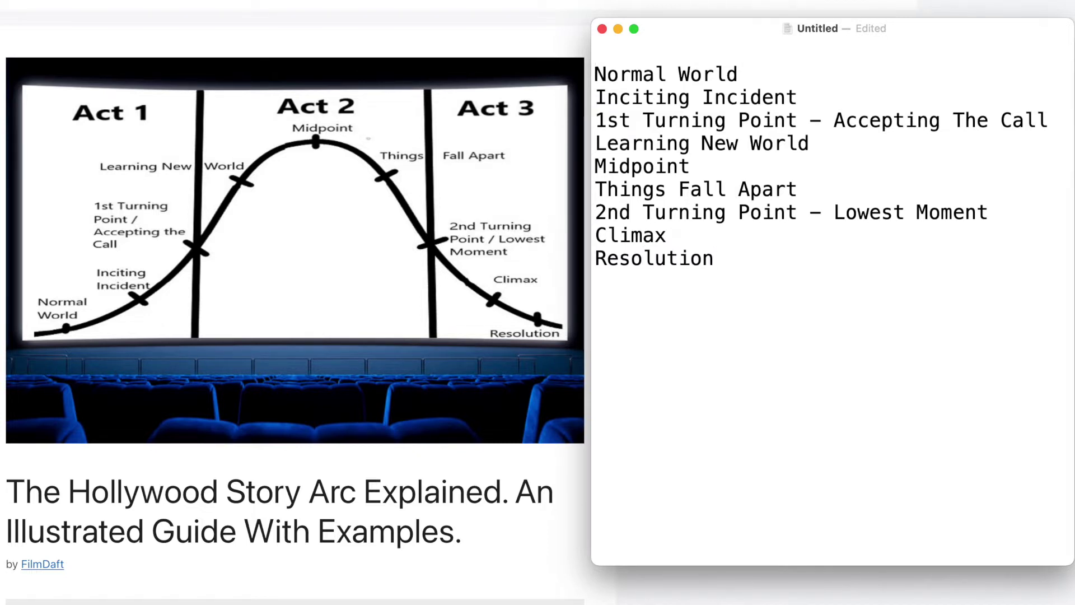
# Add the [Hollywood Story Arc] heading and prefix the first three beats with <ACT 1>
pyautogui.write('[Holly')
pyautogui.write('wood Sto')
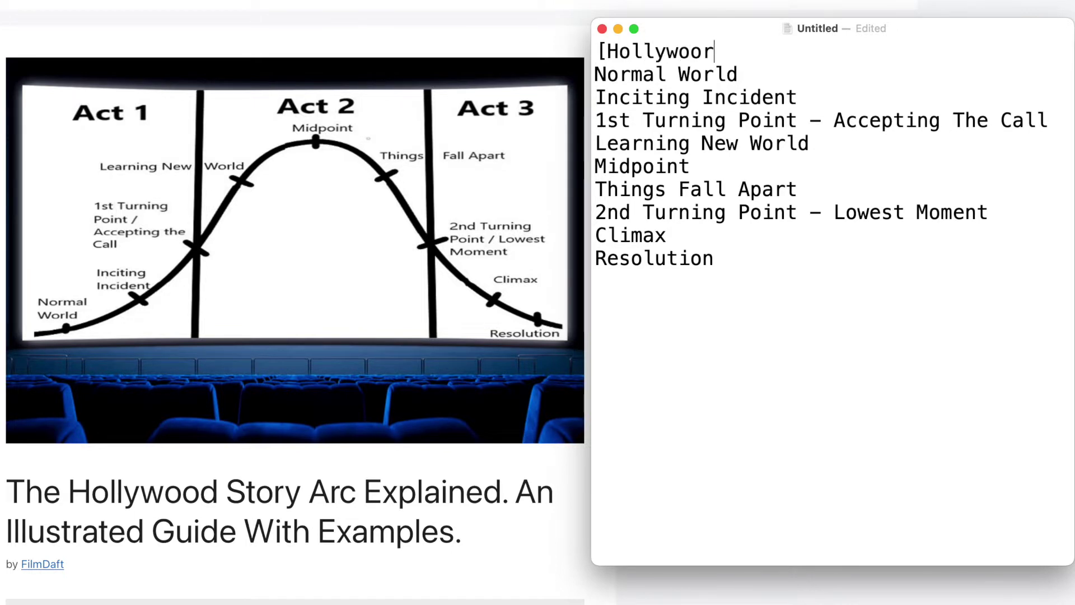
pyautogui.write('ry Arc')
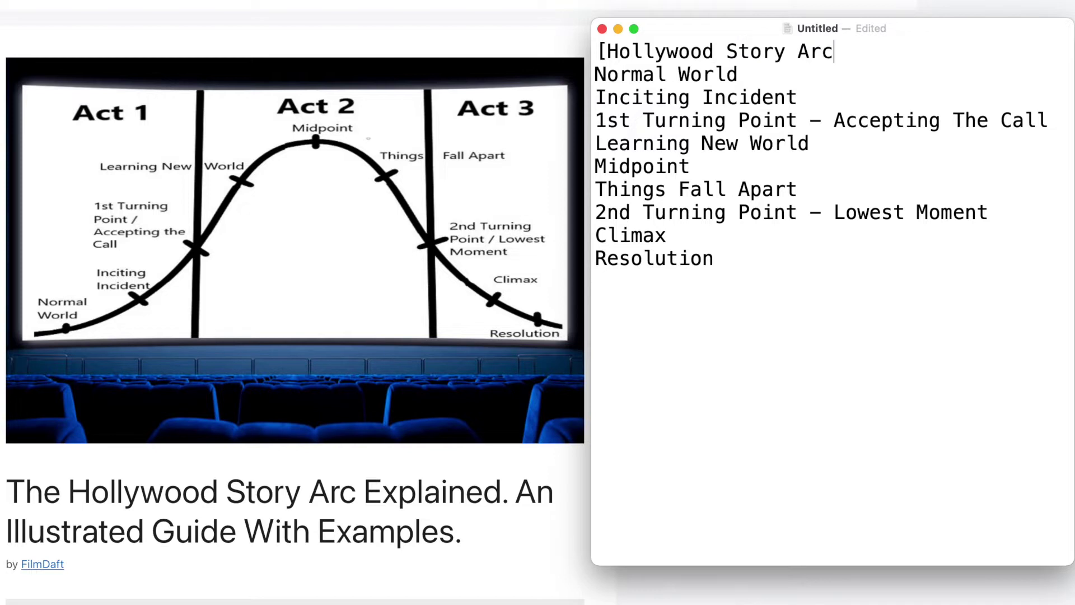
pyautogui.write(']')
pyautogui.click(594, 74)
pyautogui.write('<ACT 1>')
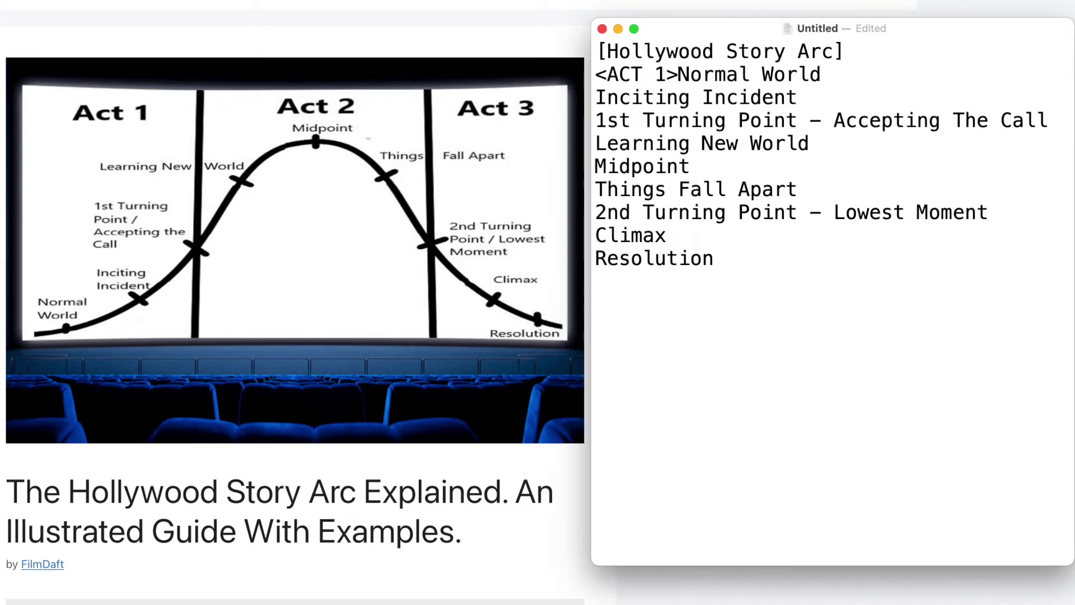
pyautogui.press('super+shift+Left')
pyautogui.press('super+c')
pyautogui.press('Left')
pyautogui.press('Down')
pyautogui.press('super+v')
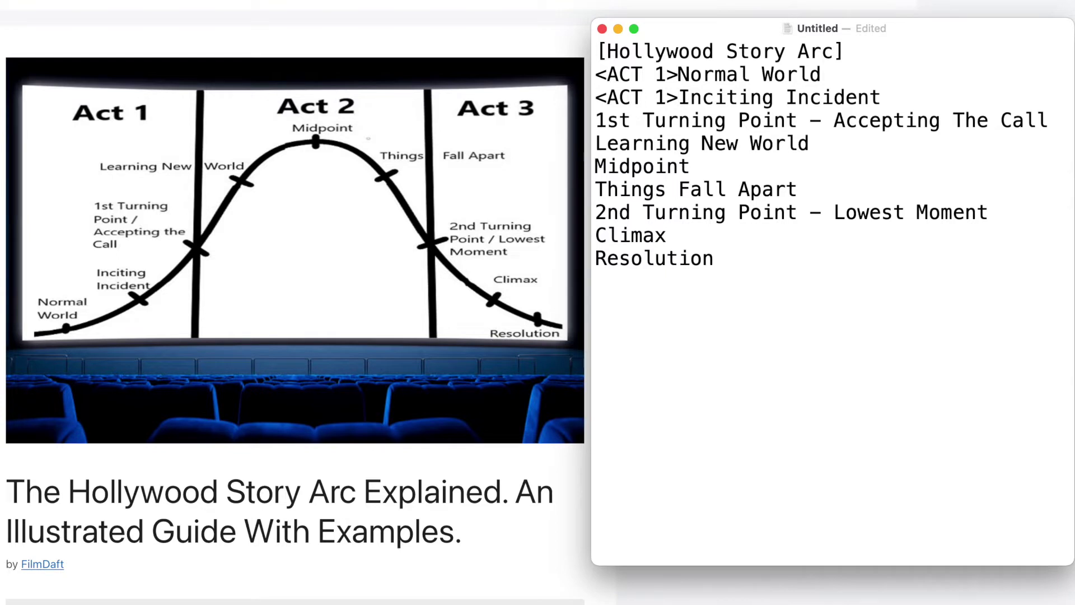
pyautogui.press('super+v')
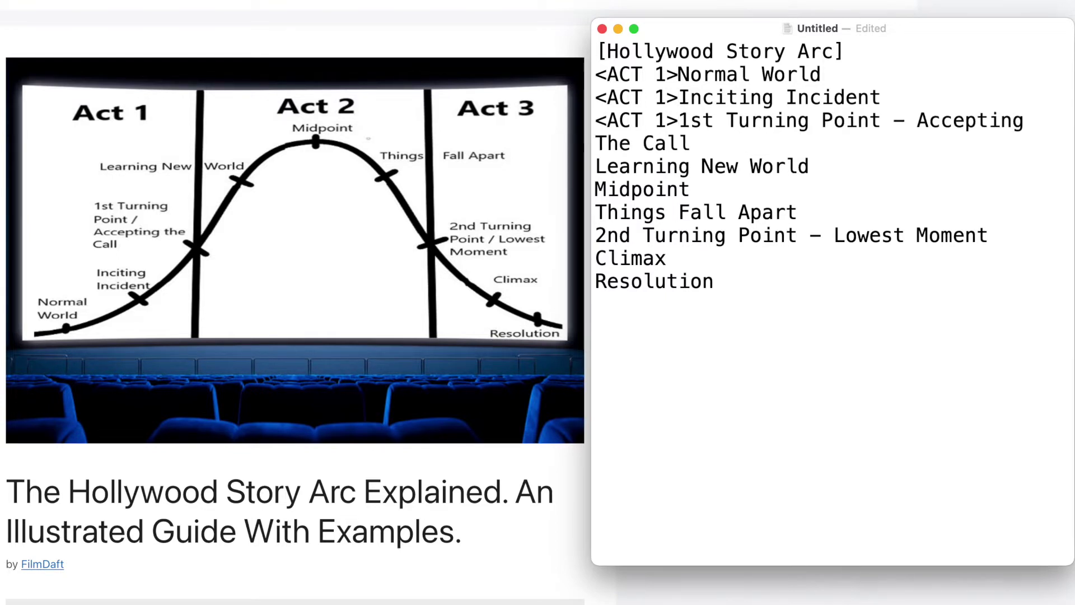
# Prefix Learning New World and Midpoint with <ACT 2>
pyautogui.press('super+Left')
pyautogui.press('super+v')
pyautogui.press('Left')
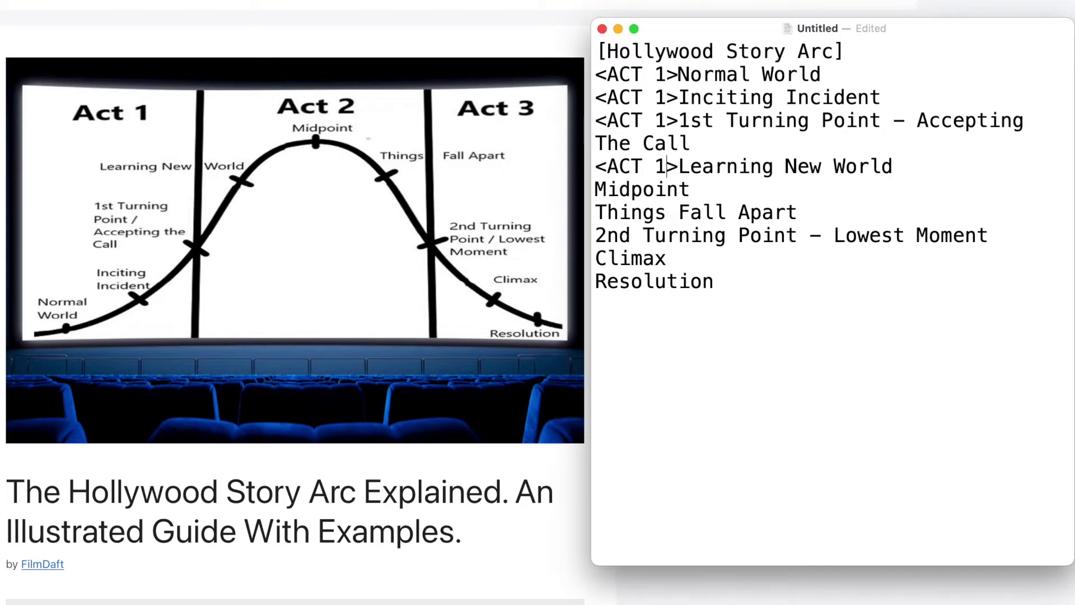
pyautogui.press('BackSpace')
pyautogui.write('2')
pyautogui.press('Right')
pyautogui.press('shift+super+Left')
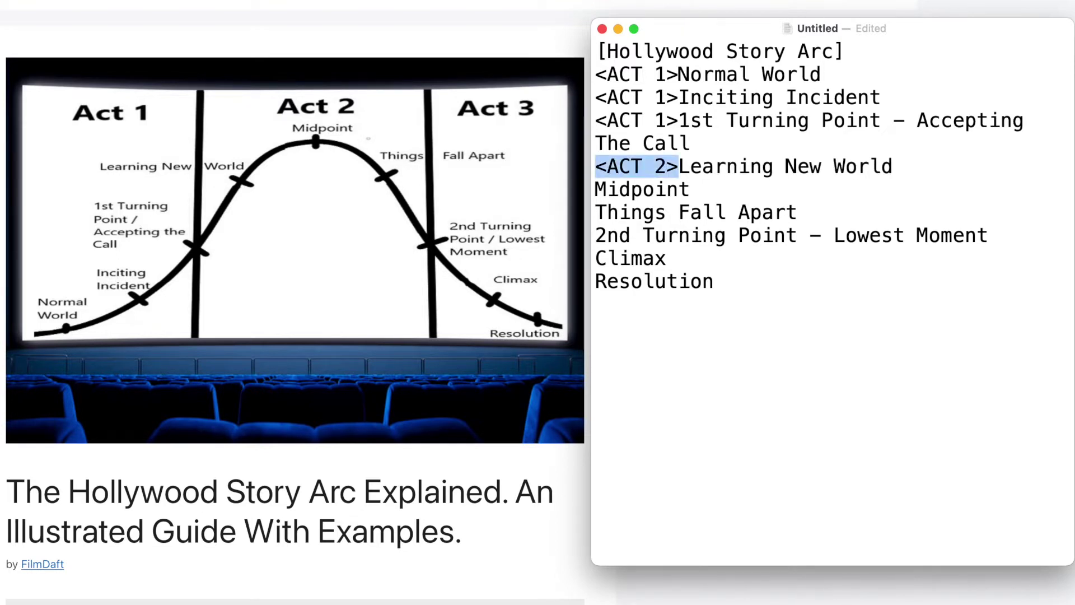
pyautogui.press('super+c')
pyautogui.press('Down')
pyautogui.press('super+v')
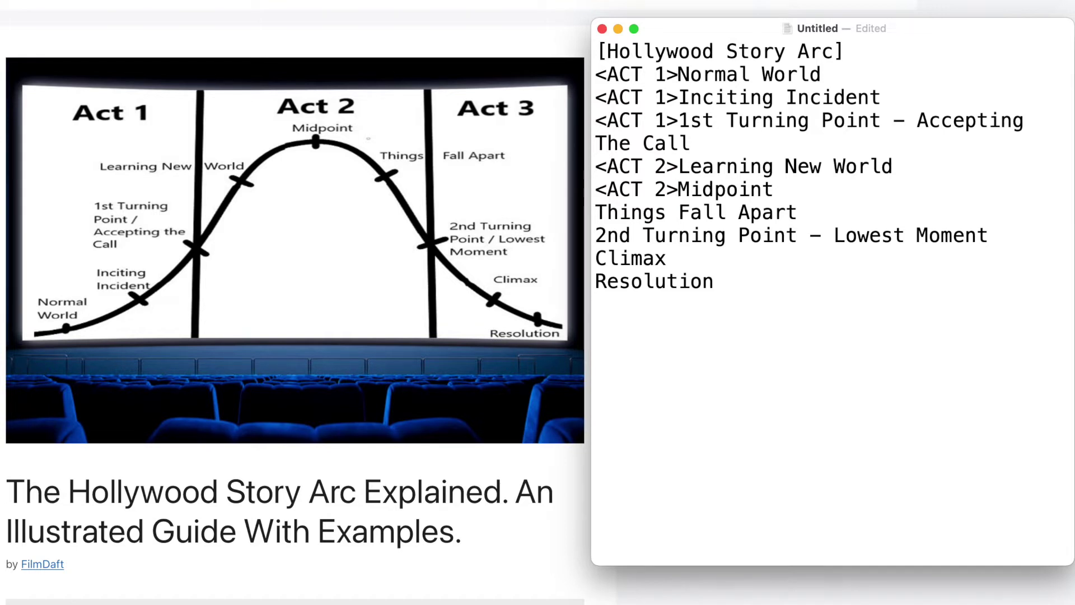
# Change the Learning New World and Midpoint prefixes to ACT 2A
pyautogui.press('Up')
pyautogui.press('Left')
pyautogui.write('ACT 2')
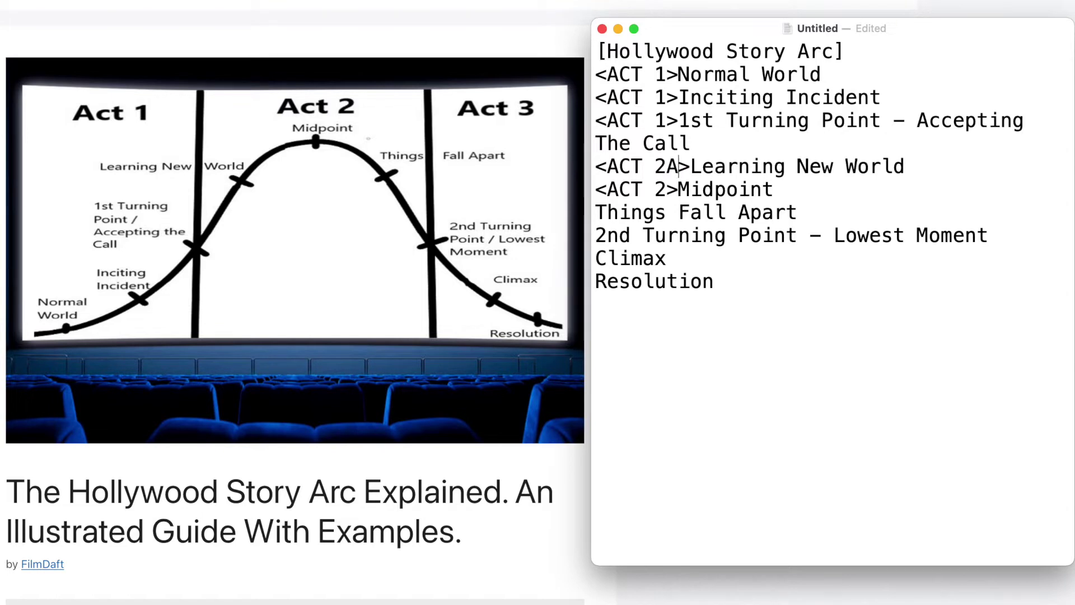
pyautogui.write('A')
pyautogui.press('Down')
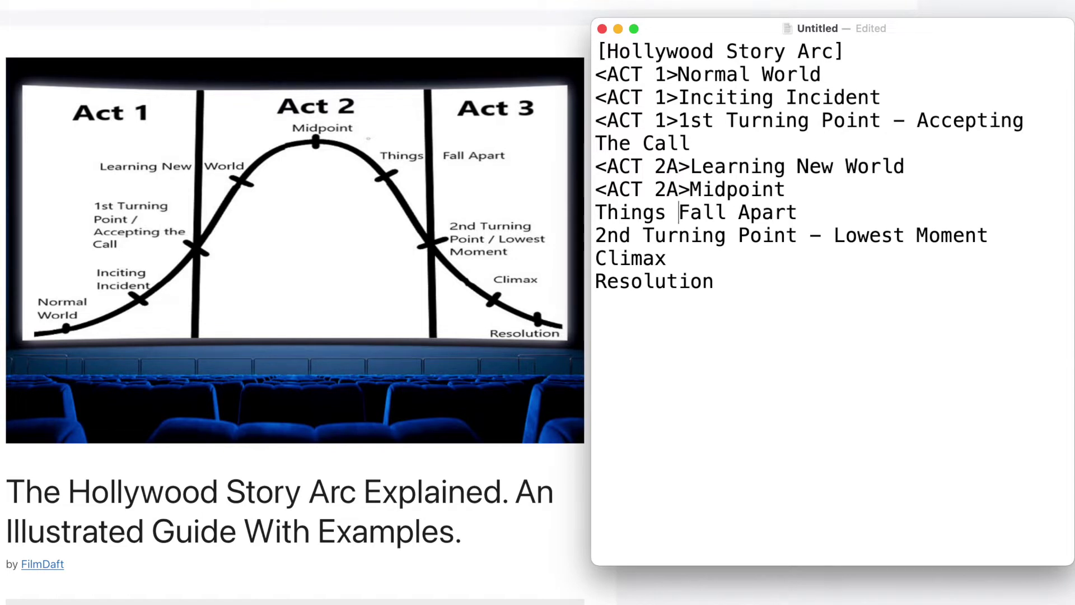
pyautogui.press('Left')
pyautogui.press('Left')
pyautogui.press('Left')
pyautogui.press('Left')
pyautogui.press('Left')
pyautogui.press('Left')
pyautogui.press('Left')
pyautogui.press('Right')
pyautogui.press('Up')
pyautogui.press('Right')
pyautogui.press('Right')
pyautogui.press('Right')
pyautogui.press('Right')
pyautogui.press('Right')
pyautogui.press('Right')
pyautogui.press('Right')
pyautogui.press('shift+super+Left')
pyautogui.press('super+c')
# Prefix Things Fall Apart and 2nd Turning Point - Lowest Moment with <ACT 2B>
pyautogui.press('Down')
pyautogui.press('super+v')
pyautogui.press('Left')
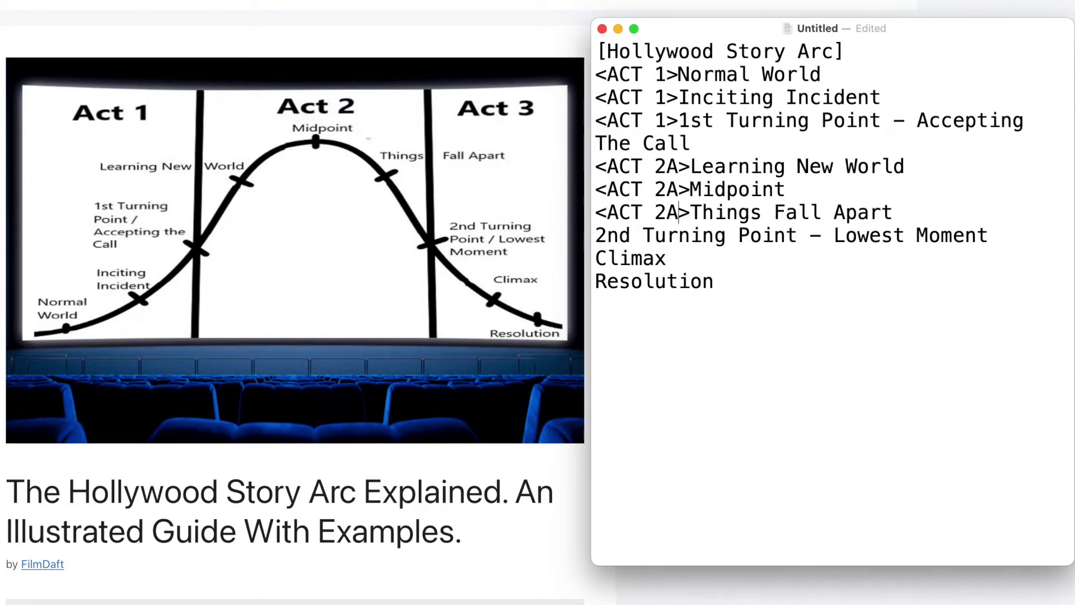
pyautogui.press('BackSpace')
pyautogui.write('B')
pyautogui.press('Right')
pyautogui.press('shift+super+Left')
pyautogui.press('super+c')
pyautogui.press('Down')
pyautogui.press('super+v')
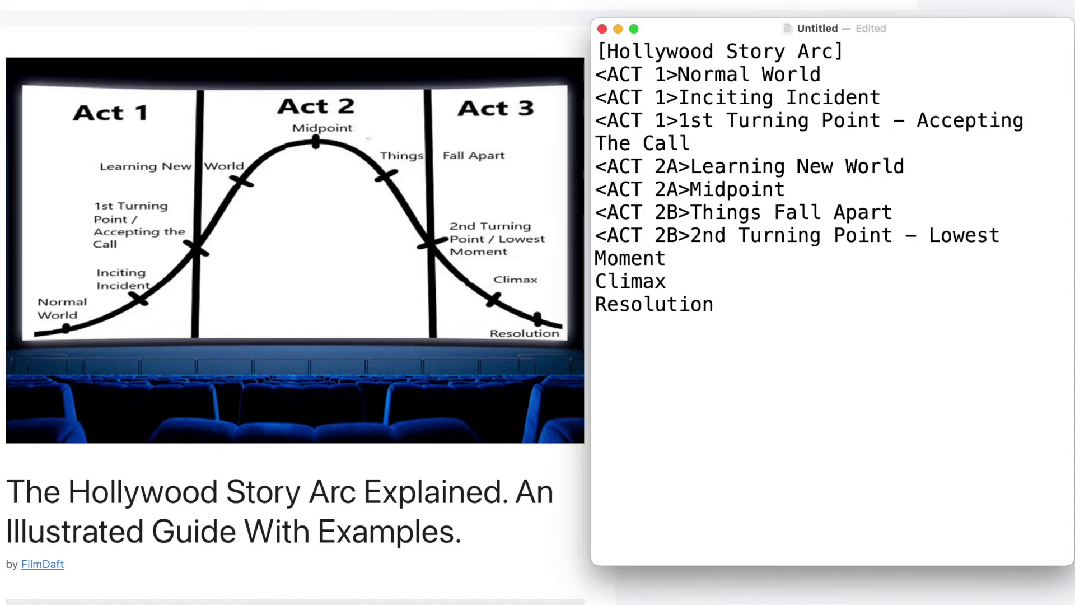
# Prefix Climax and Resolution with <ACT 3>, then select the whole list
pyautogui.press('Down')
pyautogui.press('super+Left')
pyautogui.write('<ACT ')
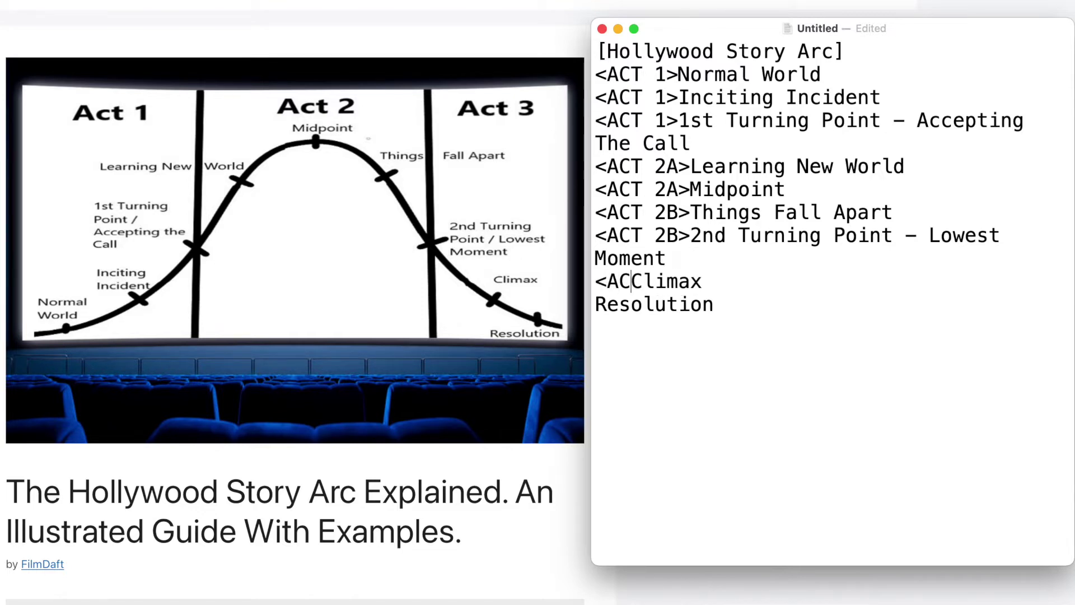
pyautogui.write('3>')
pyautogui.press('shift+super+Left')
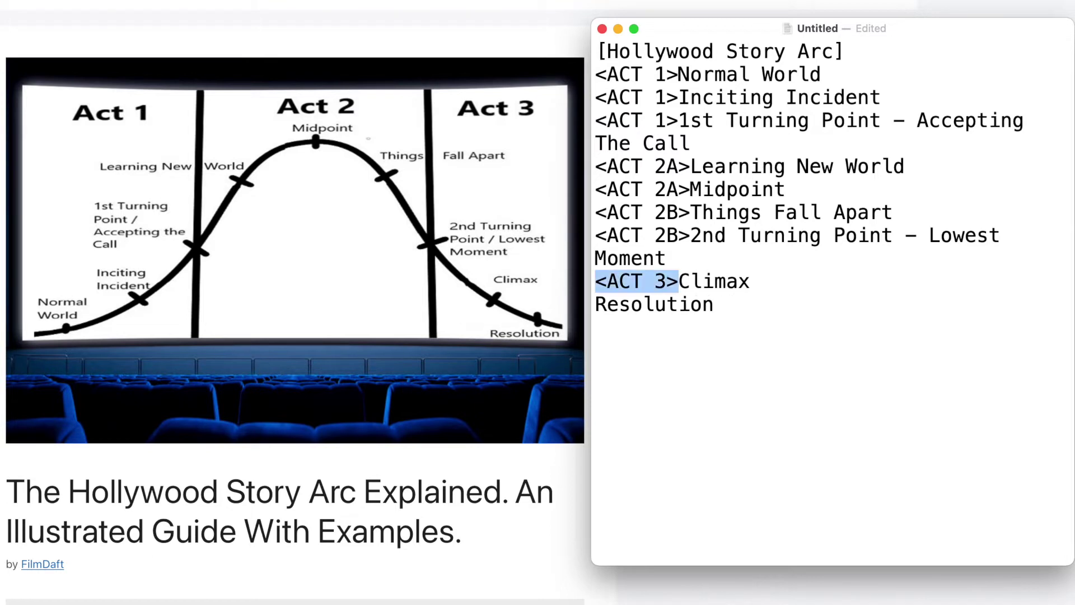
pyautogui.press('super+c')
pyautogui.press('Down')
pyautogui.press('super+v')
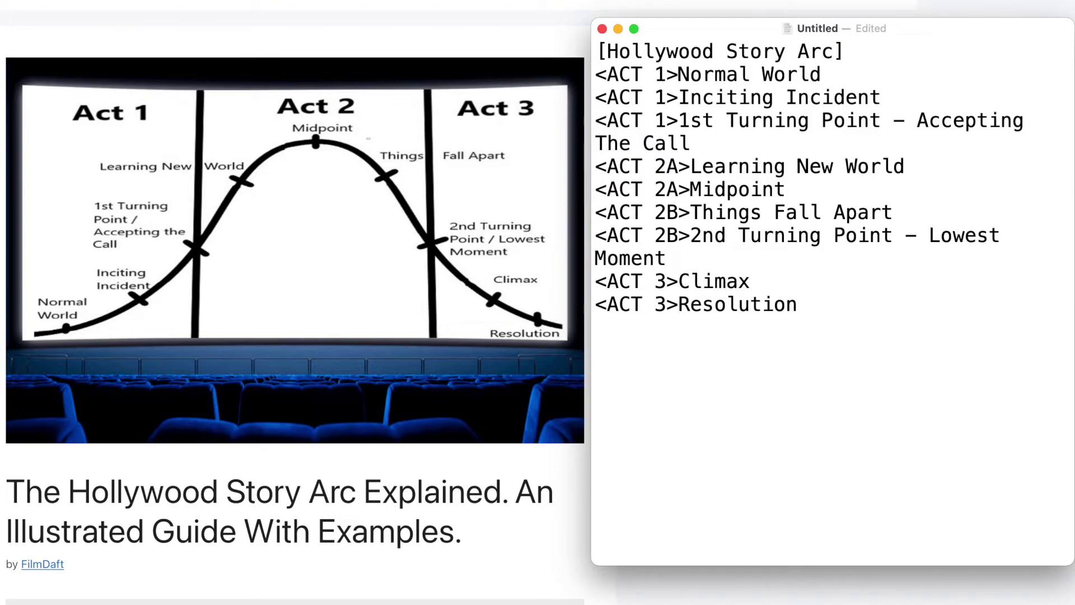
pyautogui.press('super+a')
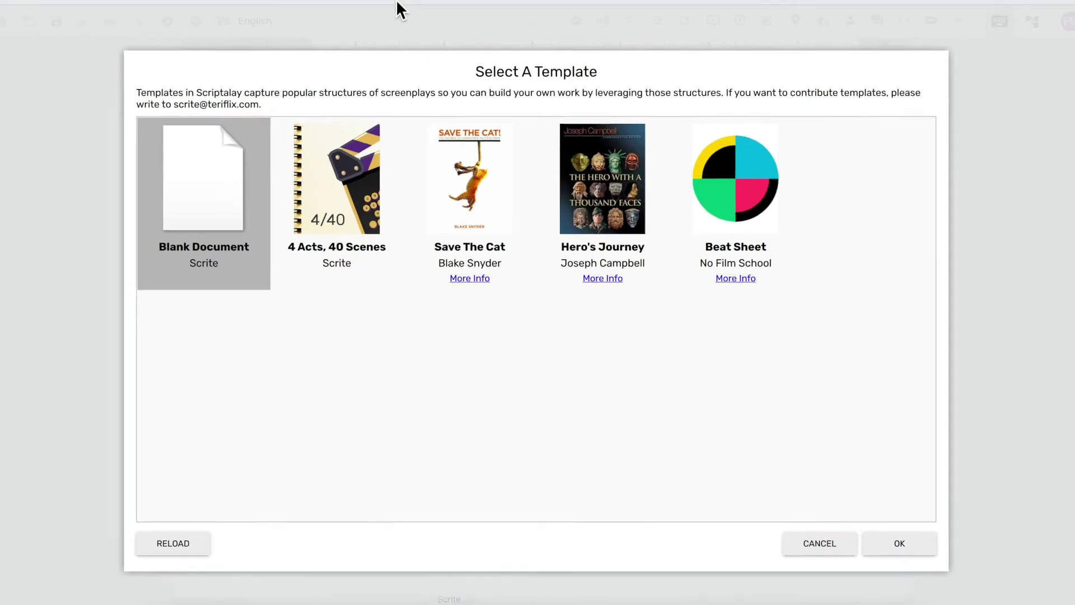
# Create a screenplay from the 4 Acts, 40 Scenes template and open Scrite's Settings
pyautogui.click(340, 163)
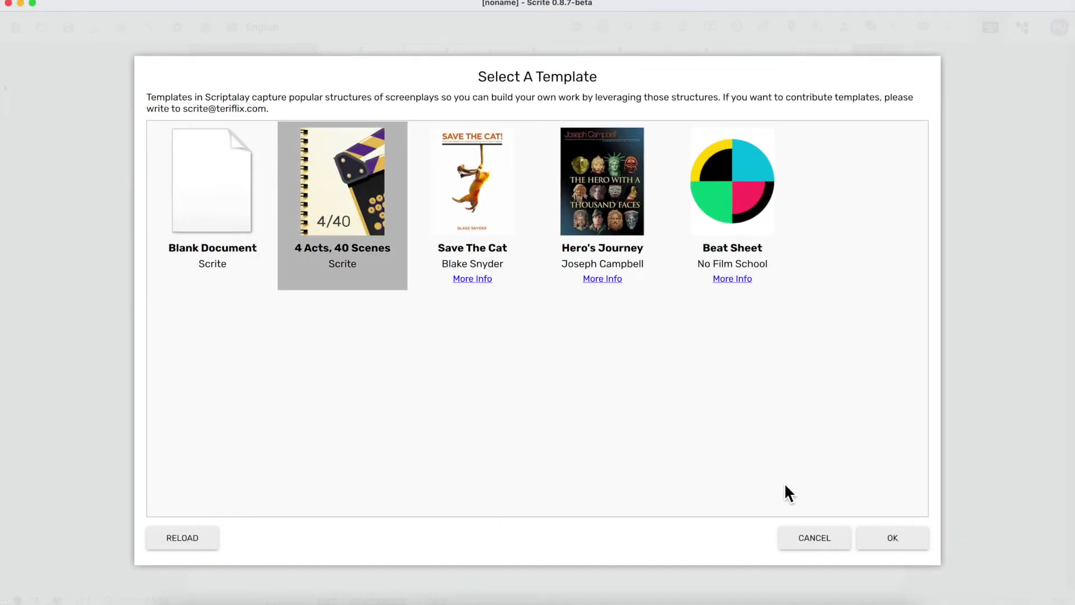
pyautogui.click(873, 537)
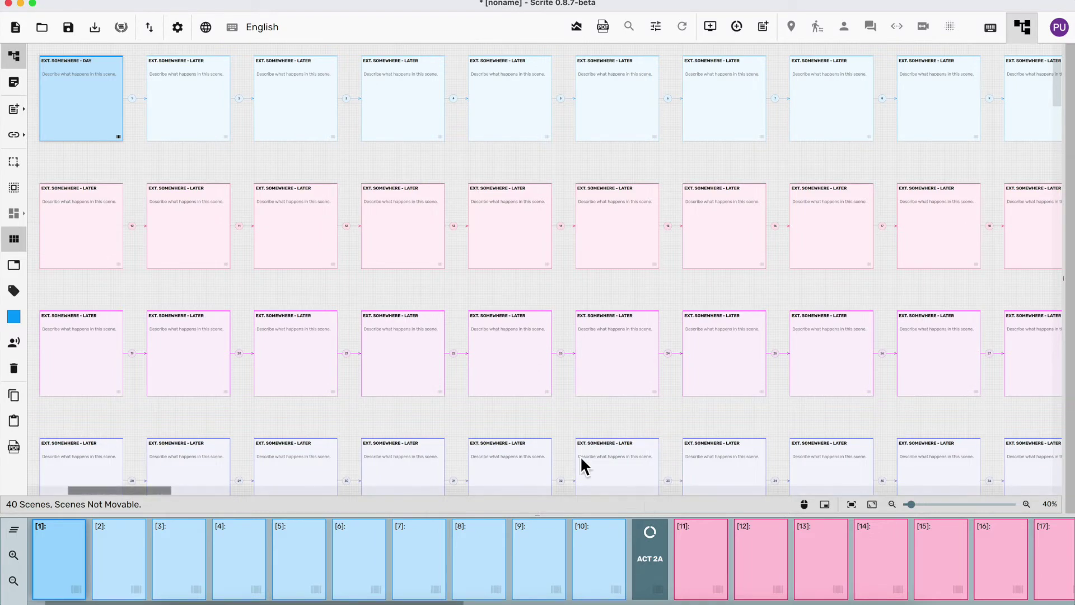
pyautogui.click(181, 30)
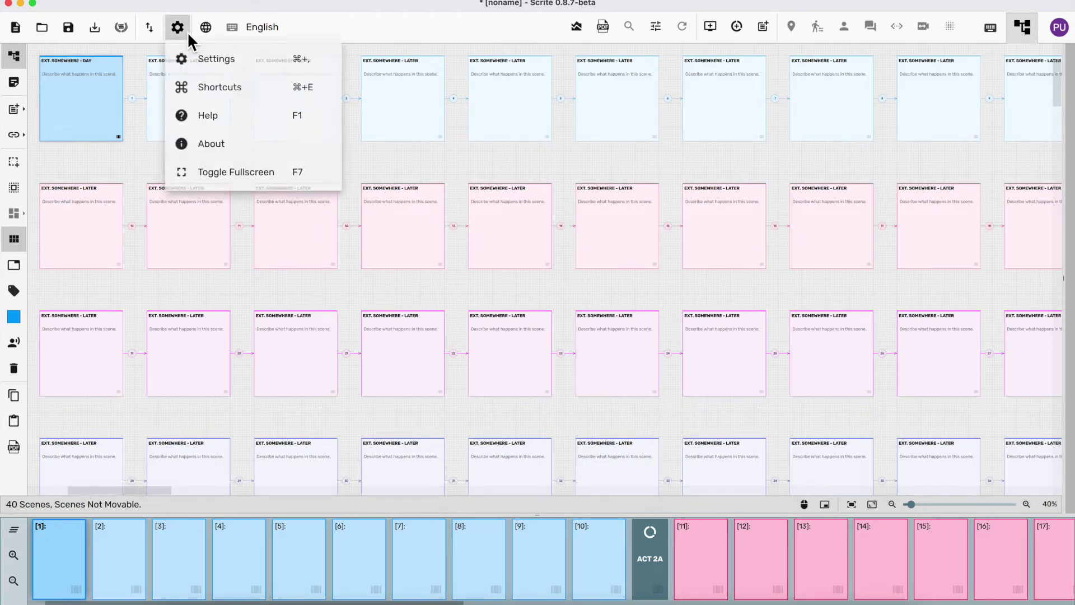
pyautogui.click(327, 65)
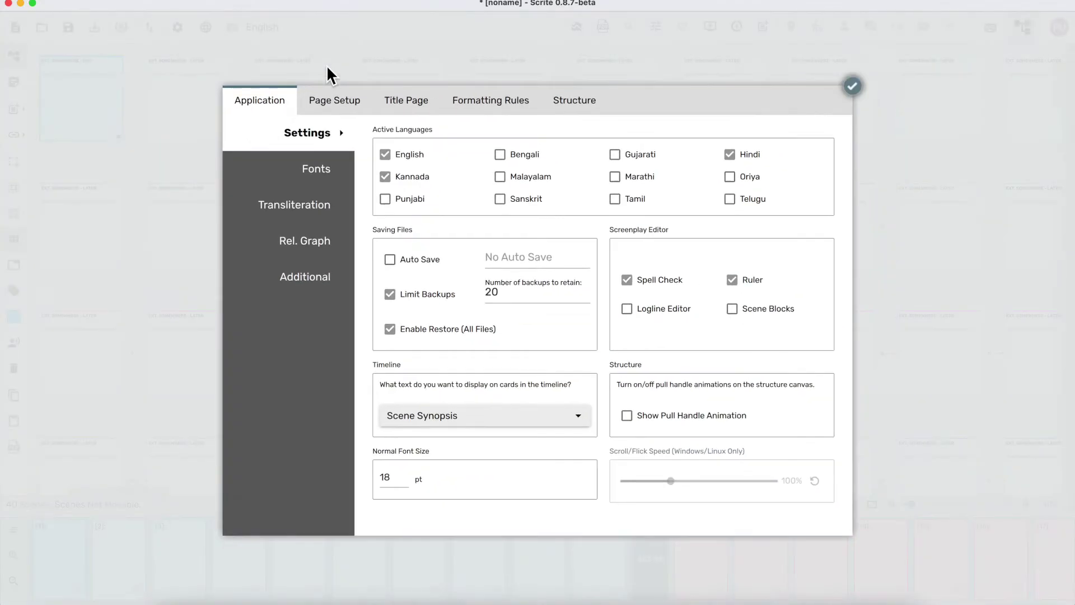
# Paste the Hollywood Story Arc beat list above [Save The Cat] in Structure settings and apply it
pyautogui.click(593, 99)
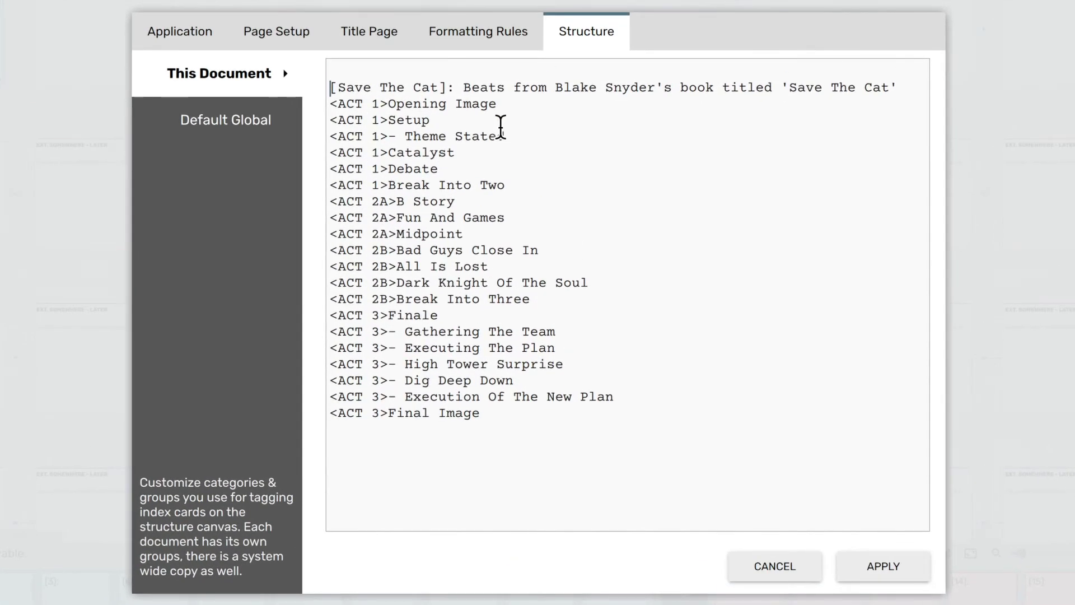
pyautogui.hotkey('ctrl', 'v')
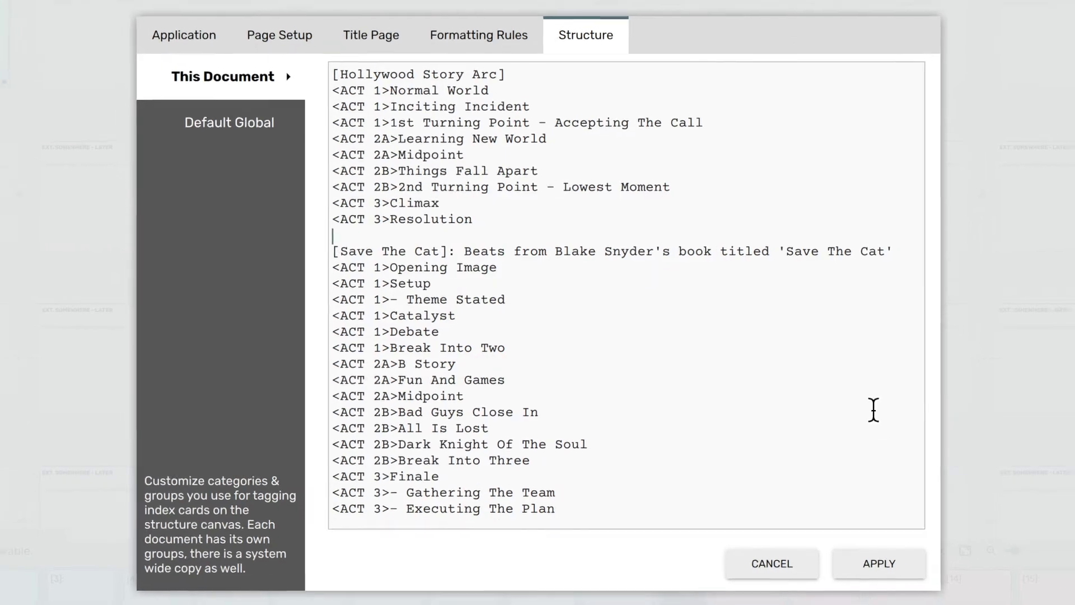
pyautogui.click(888, 567)
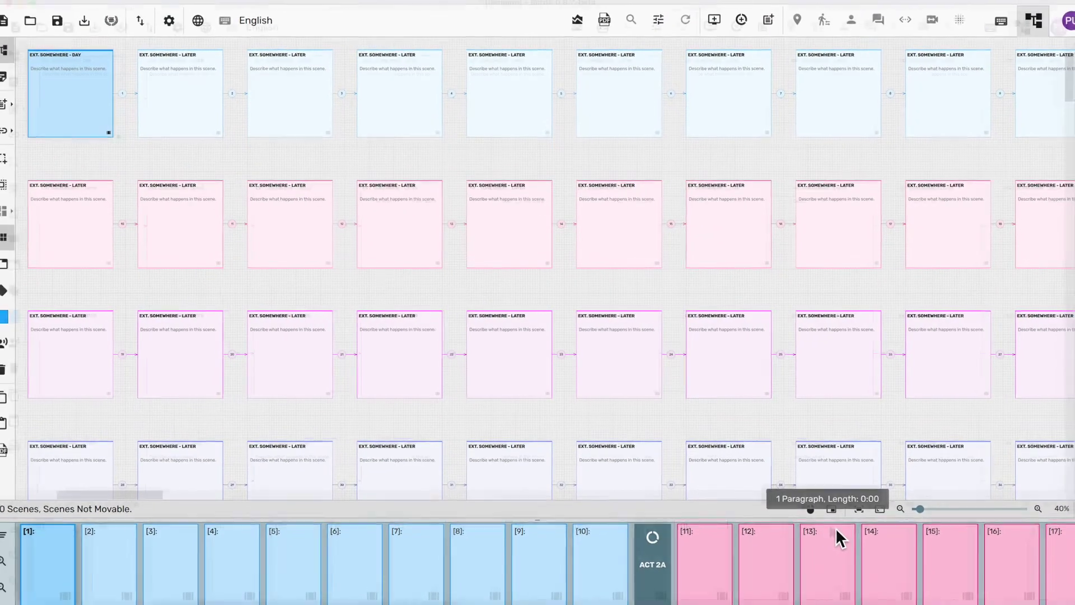
# Make Hollywood Story Arc the active tag group on the structure canvas
pyautogui.click(21, 264)
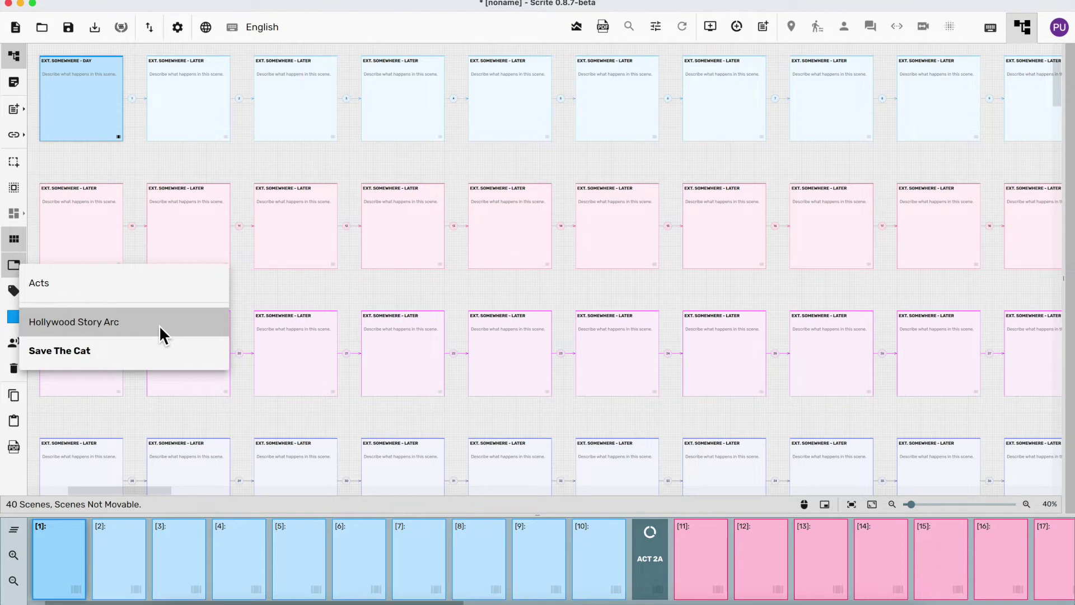
pyautogui.click(159, 324)
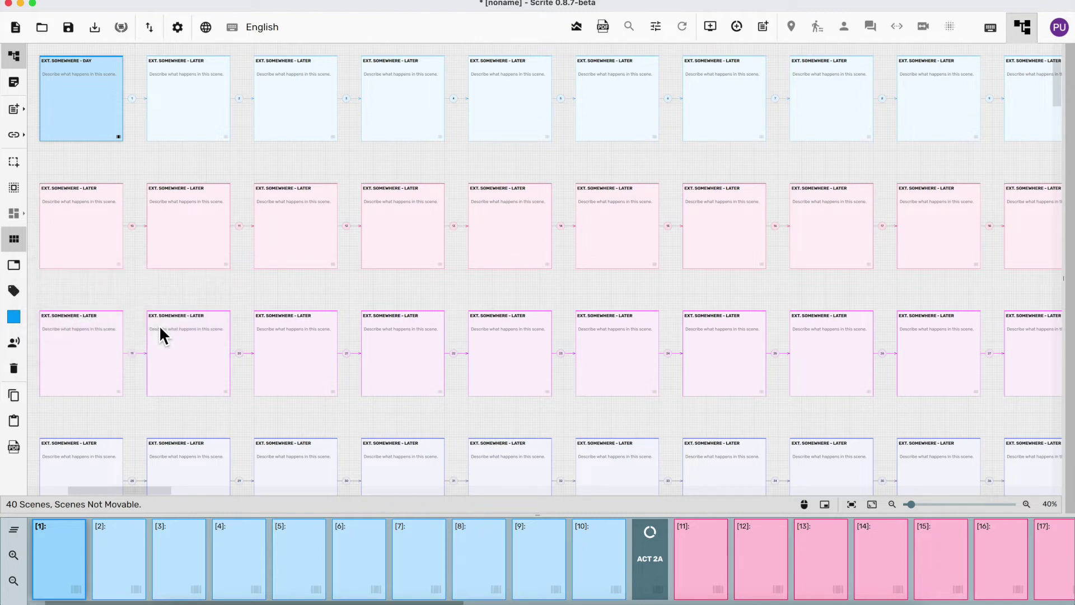
pyautogui.scroll(5, 205, 209)
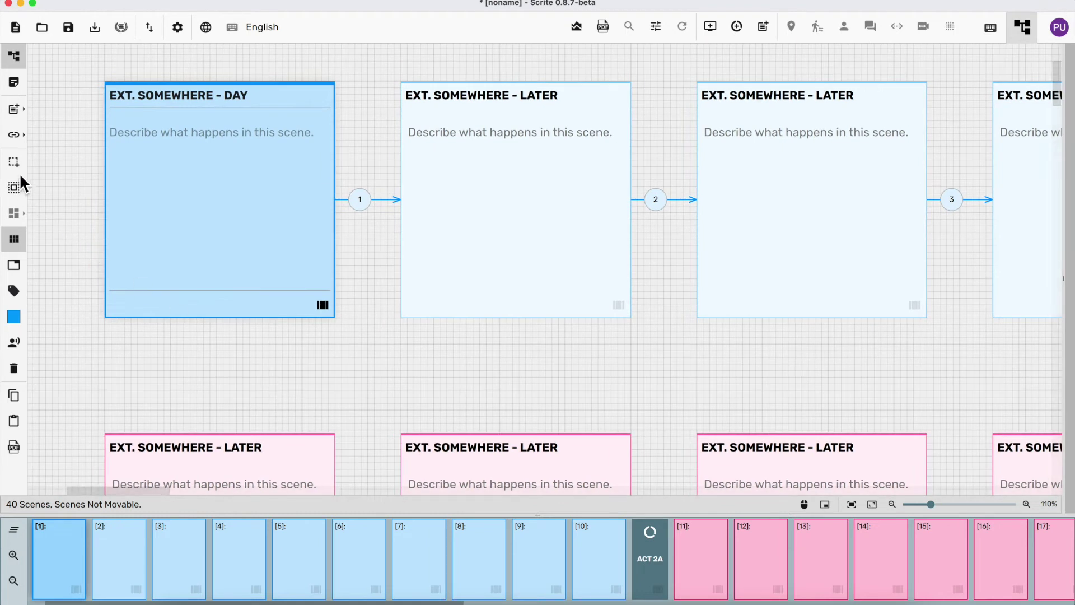
# Tag the first three scene cards as Normal World
pyautogui.click(13, 162)
pyautogui.moveTo(90, 66); pyautogui.dragTo(952, 362)
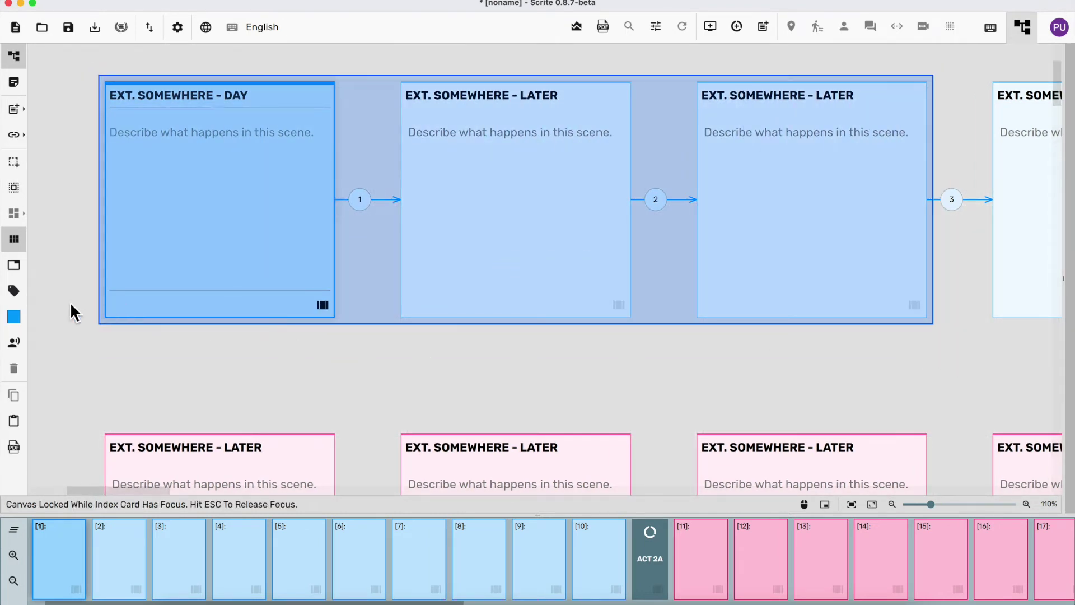
pyautogui.click(14, 291)
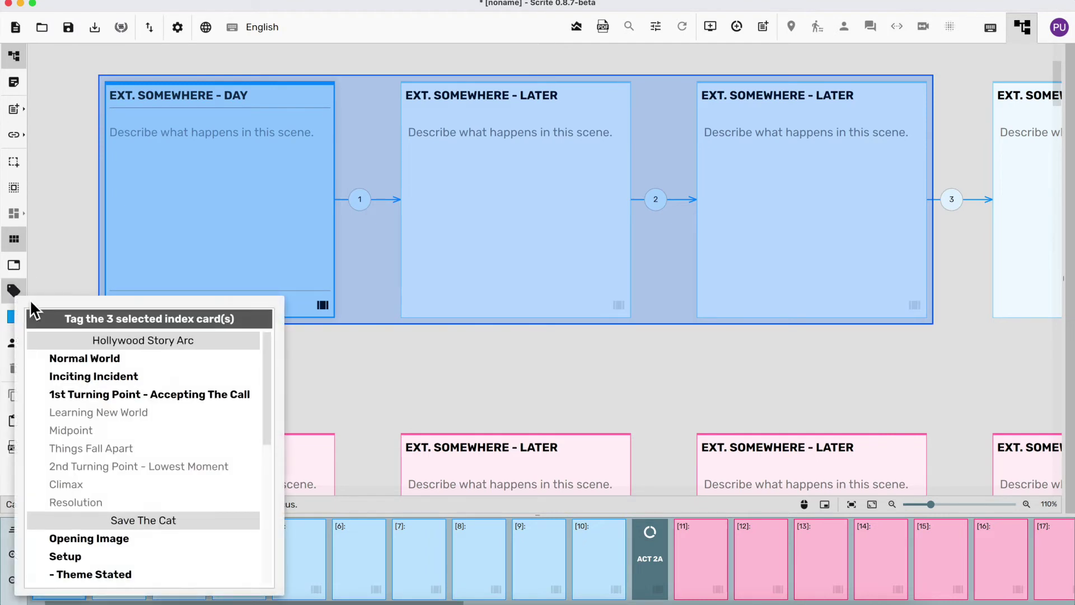
pyautogui.click(183, 367)
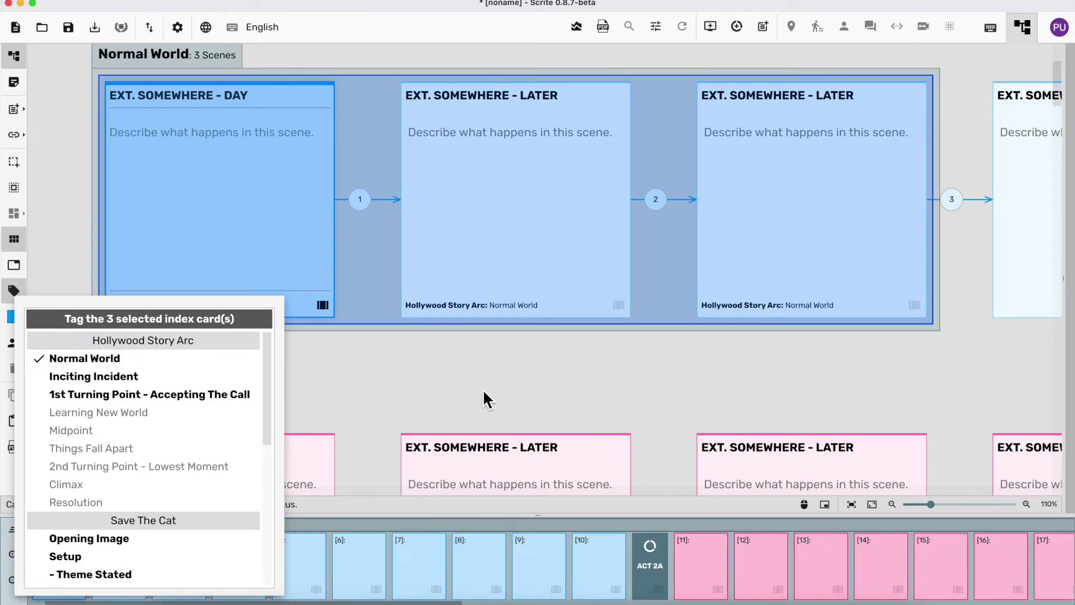
pyautogui.click(484, 389)
# Tag the next three scene cards as Inciting Incident
pyautogui.moveTo(691, 405); pyautogui.dragTo(277, 397)
pyautogui.moveTo(778, 353); pyautogui.dragTo(321, 340)
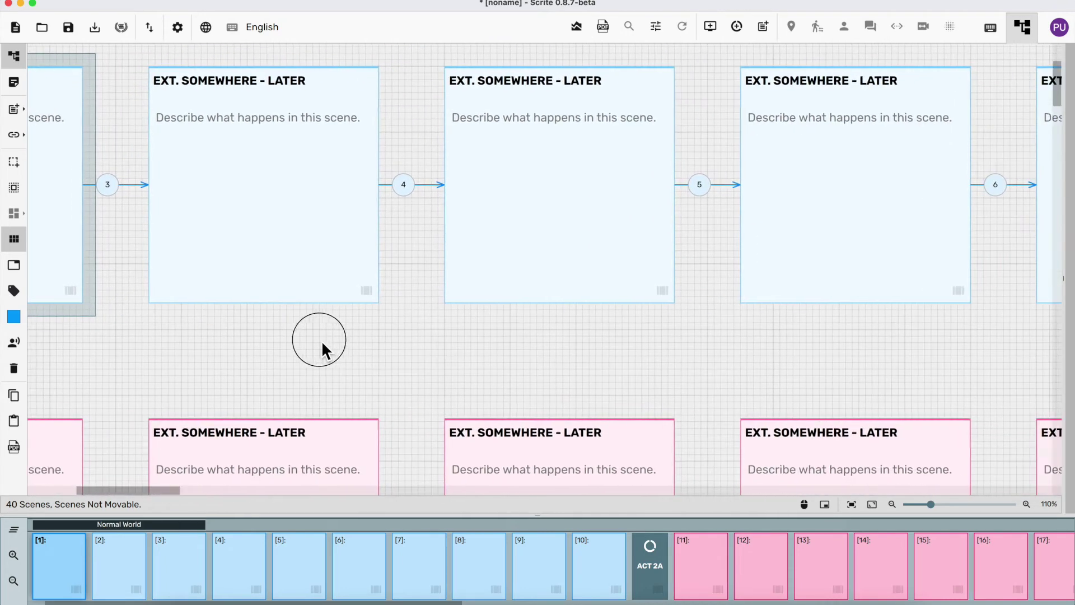
pyautogui.moveTo(582, 334); pyautogui.dragTo(316, 374)
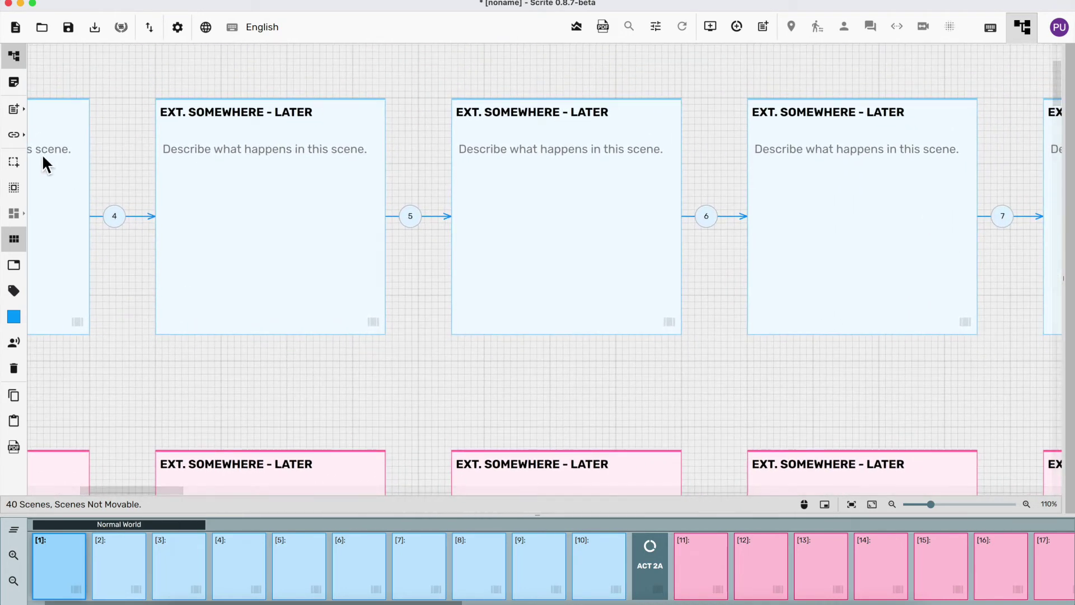
pyautogui.moveTo(132, 91); pyautogui.dragTo(964, 330)
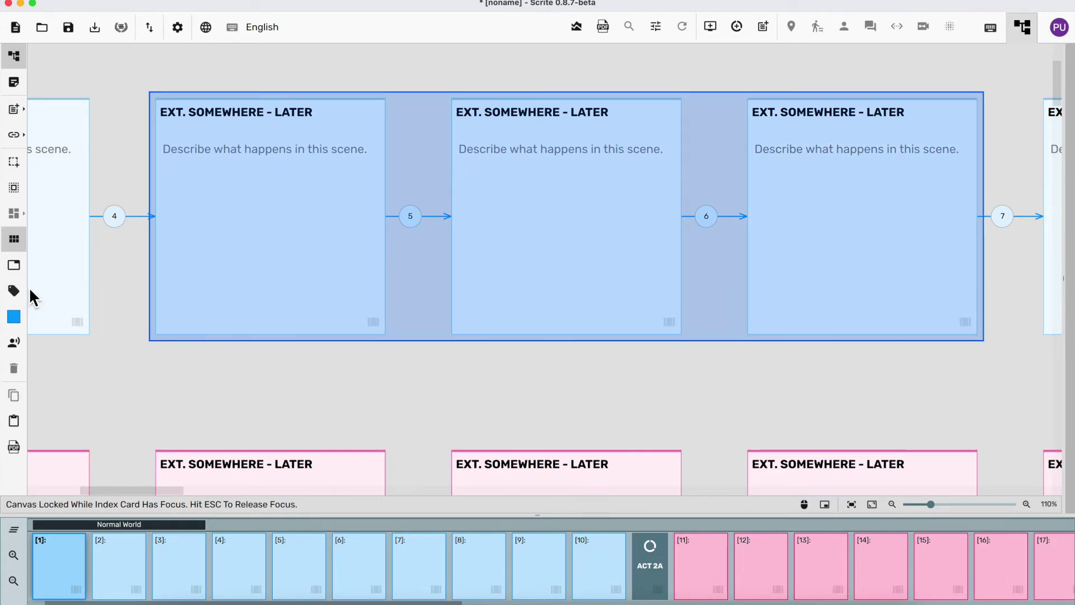
pyautogui.click(23, 290)
pyautogui.click(147, 367)
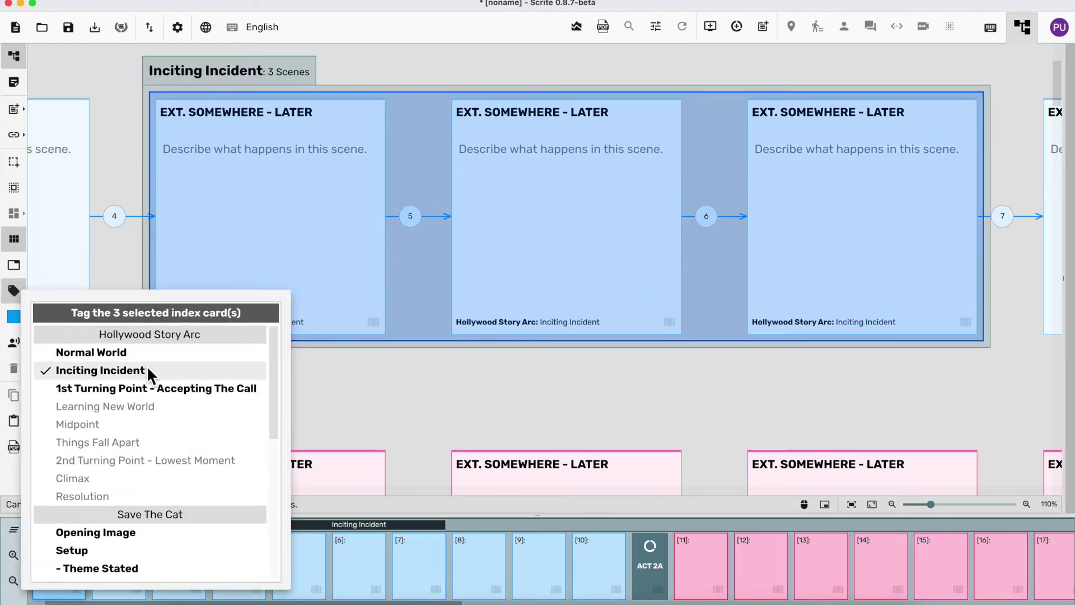
pyautogui.click(559, 385)
# Bring scene cards 7–9 into view and select scene card 10
pyautogui.moveTo(807, 389); pyautogui.dragTo(211, 360)
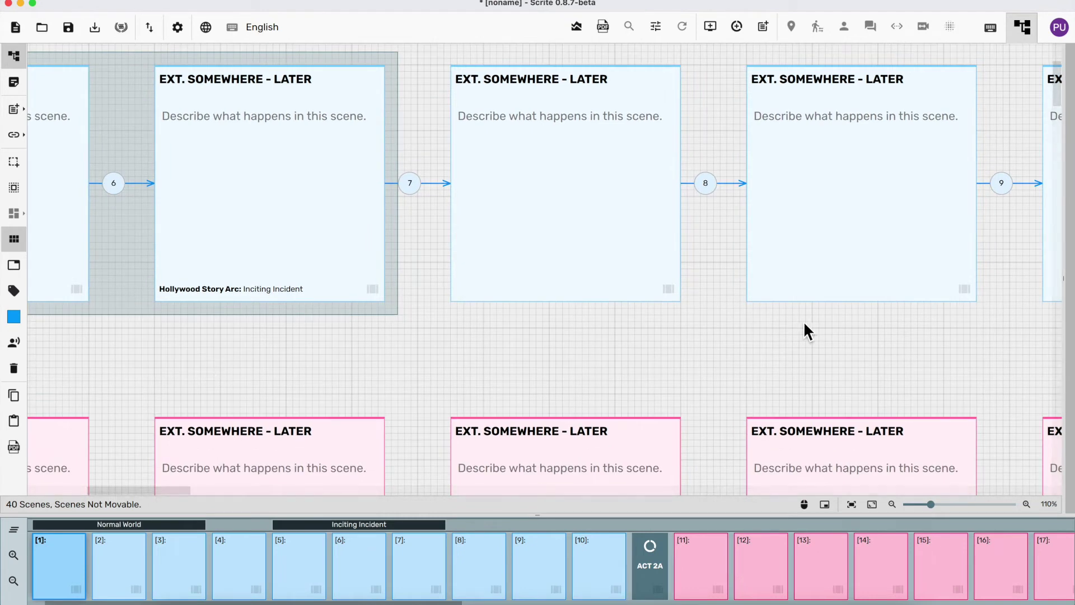
pyautogui.moveTo(716, 343); pyautogui.dragTo(537, 362)
pyautogui.click(585, 159)
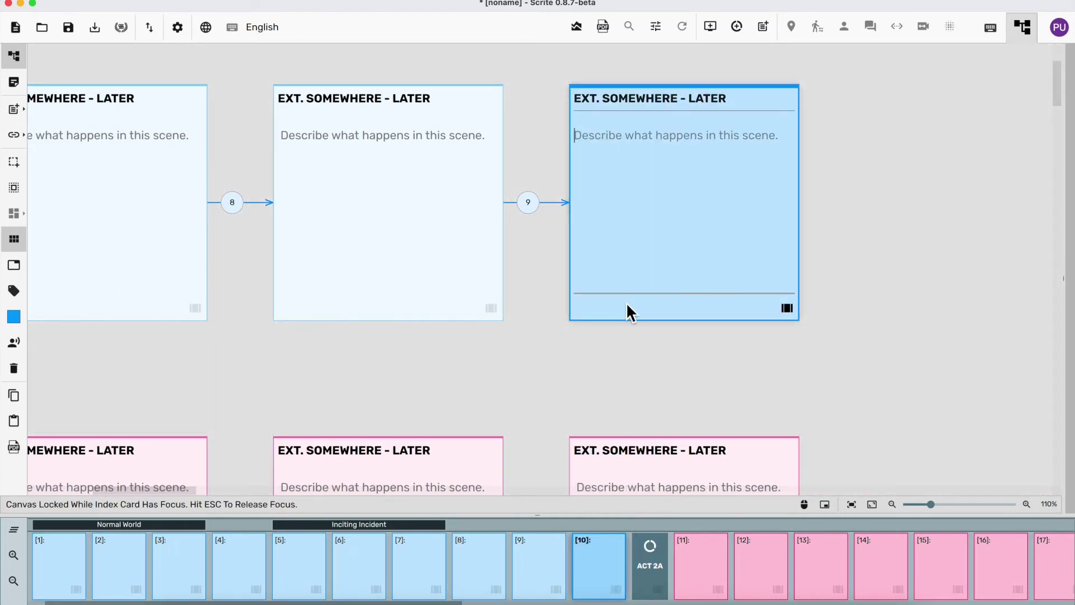
# Tag scene card 10 as 1st Turning Point - Accepting The Call, then scroll back to Normal World
pyautogui.rightClick(626, 301)
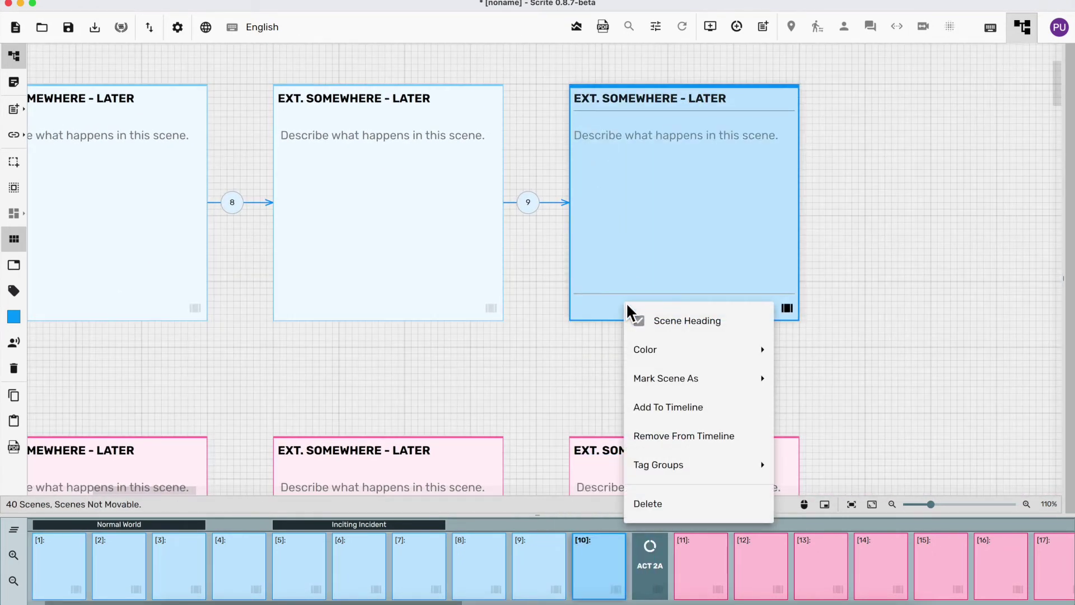
pyautogui.moveTo(673, 455)
pyautogui.click(882, 390)
pyautogui.click(492, 372)
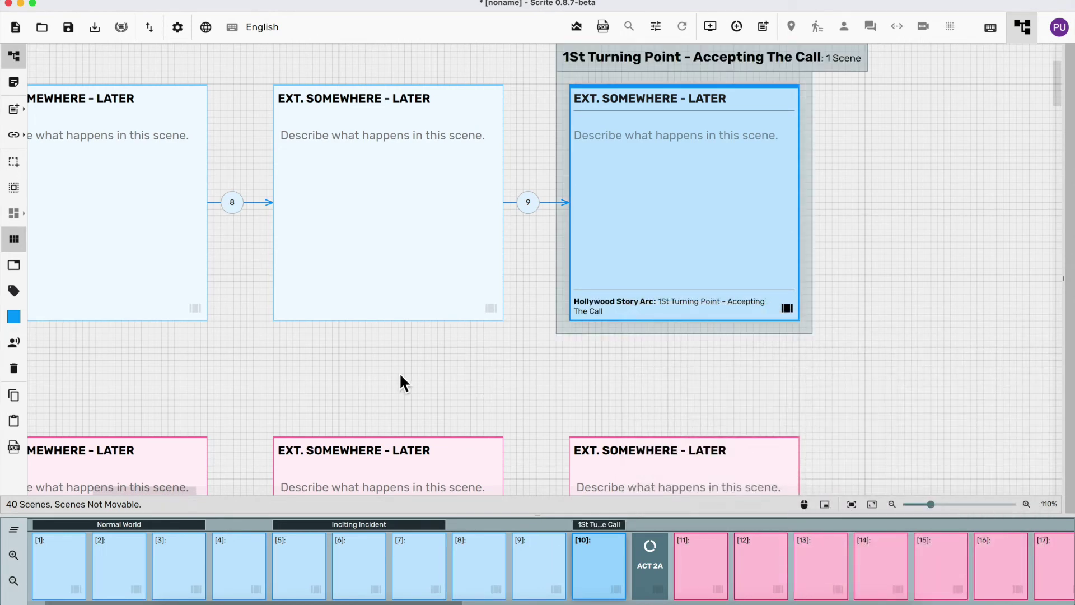
pyautogui.hscroll(-5, 399, 372)
pyautogui.hscroll(-10, 283, 361)
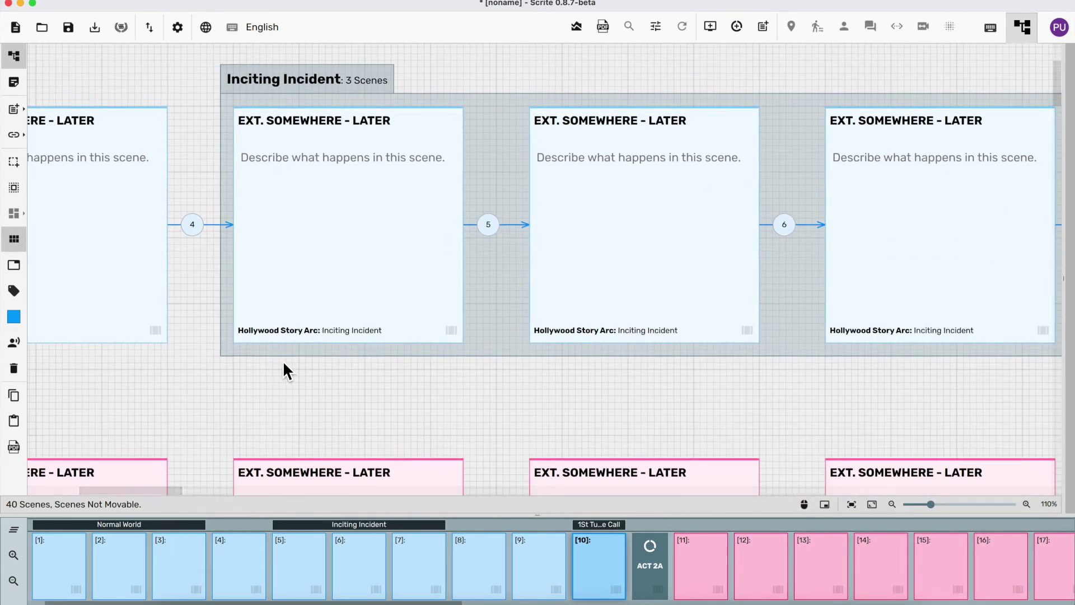
pyautogui.hscroll(-10, 284, 364)
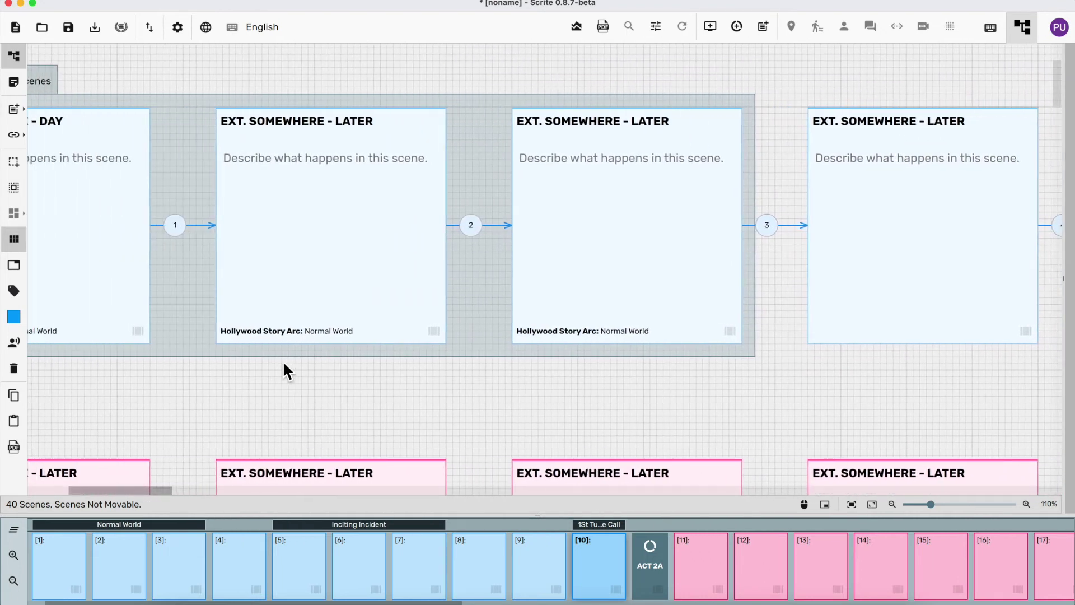
pyautogui.hscroll(-3, 283, 360)
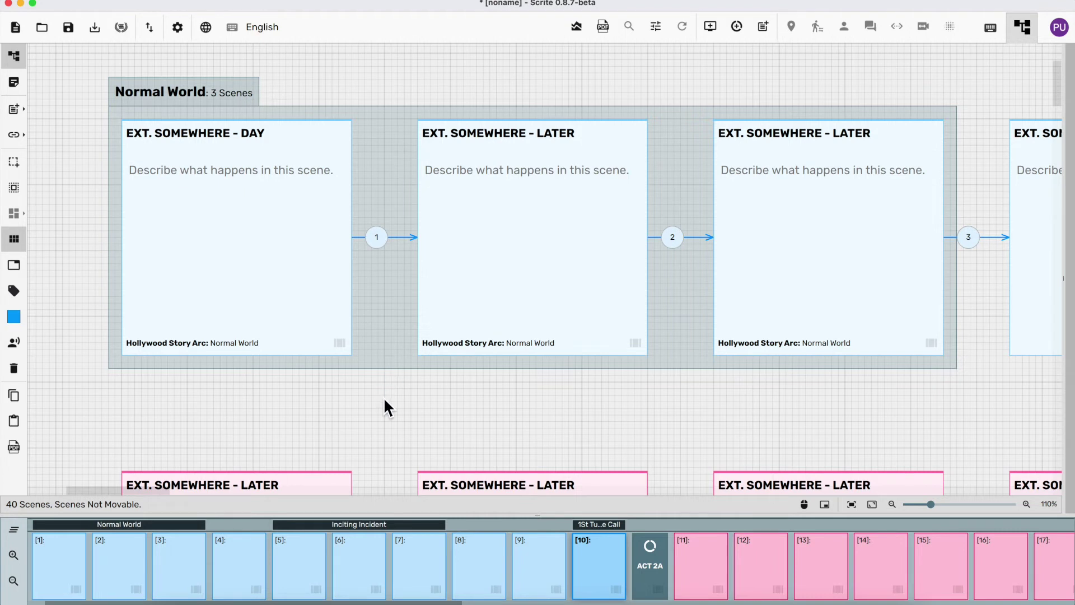
pyautogui.scroll(-6, 384, 397)
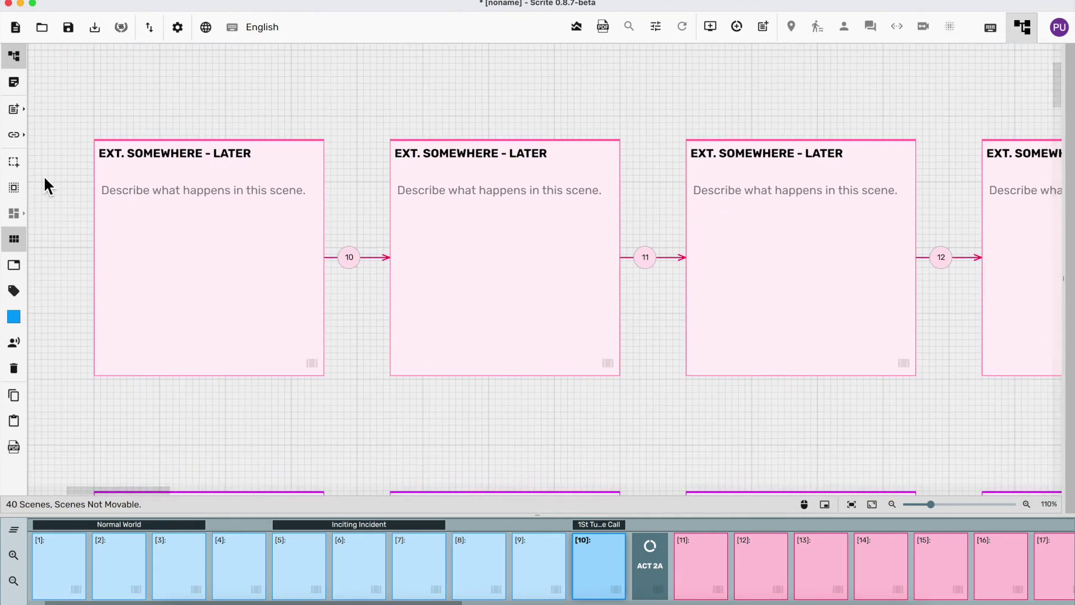
# Tag the first three pink scene cards as Learning New World
pyautogui.click(12, 167)
pyautogui.moveTo(68, 124); pyautogui.dragTo(926, 405)
pyautogui.rightClick(678, 331)
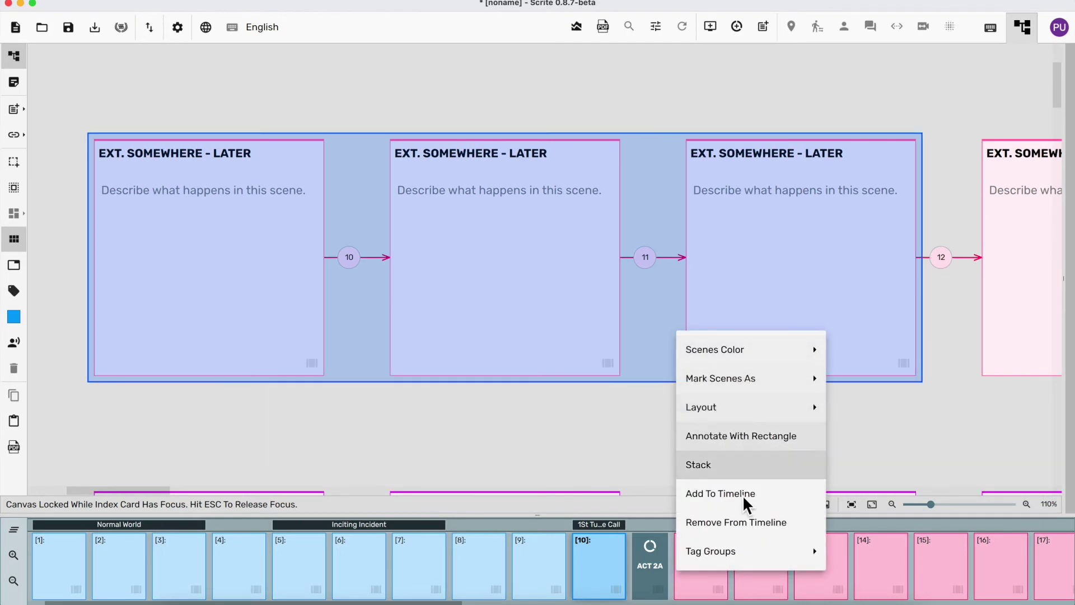
pyautogui.moveTo(752, 555)
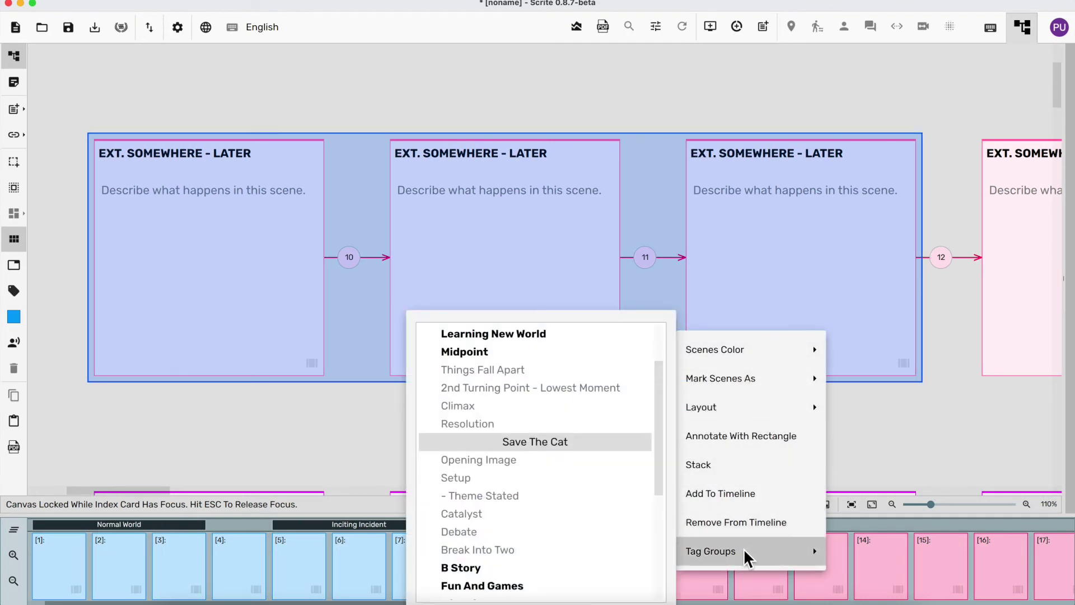
pyautogui.click(492, 340)
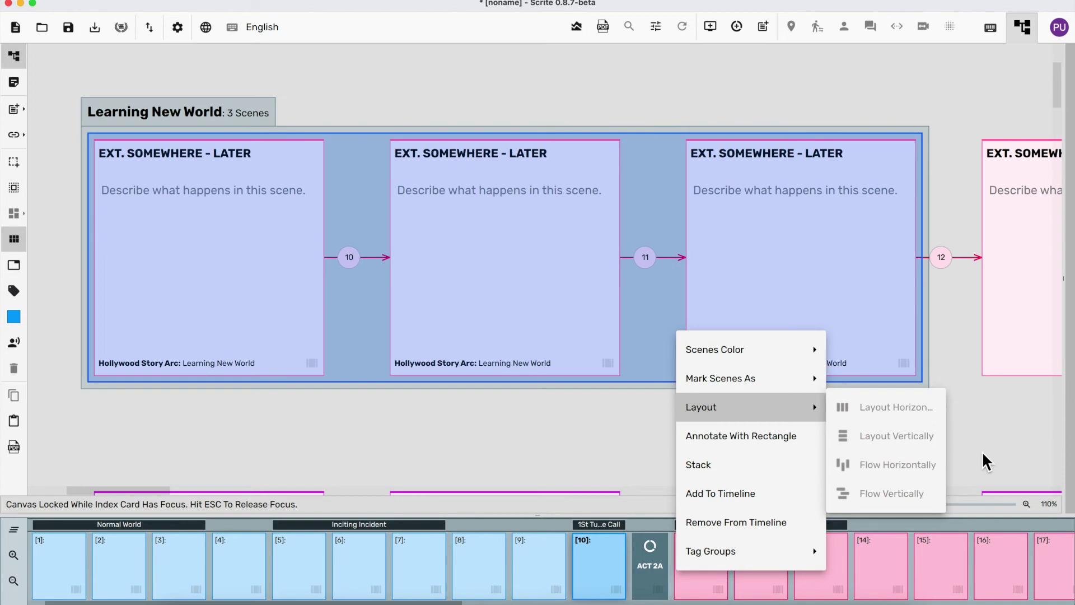
pyautogui.click(990, 452)
# Tag the two cards after arrows 17 and 18 as Midpoint
pyautogui.hscroll(15, 994, 453)
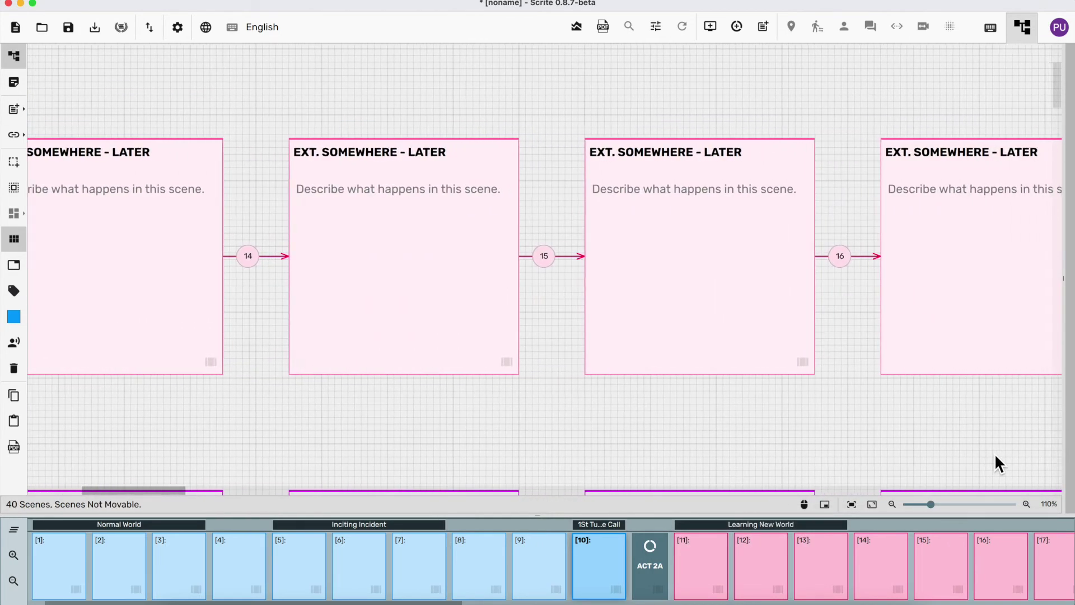
pyautogui.hscroll(7, 994, 452)
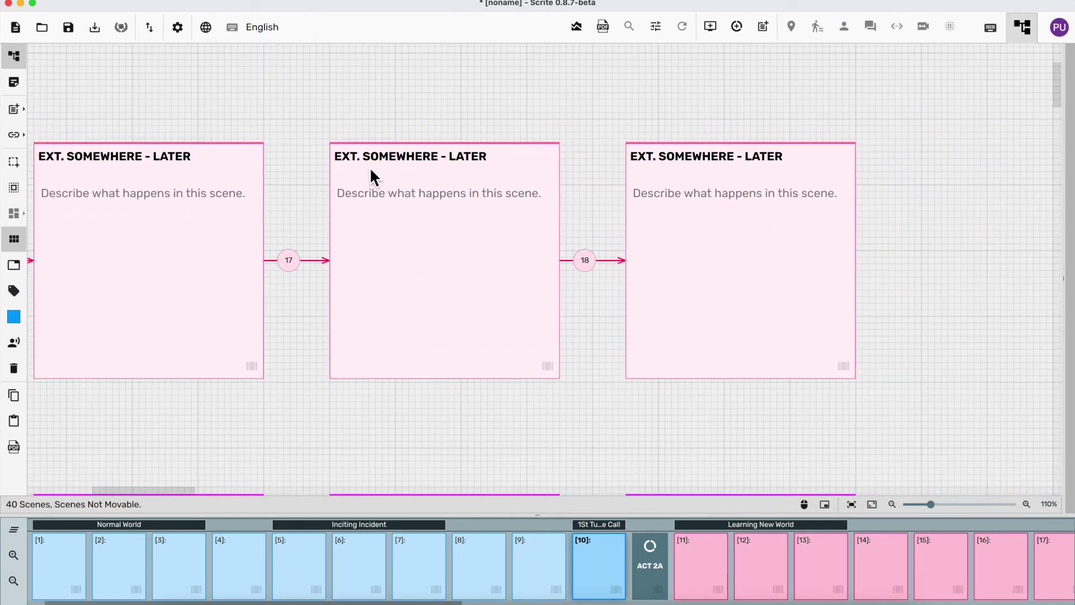
pyautogui.click(16, 163)
pyautogui.moveTo(301, 120); pyautogui.dragTo(884, 435)
pyautogui.rightClick(749, 375)
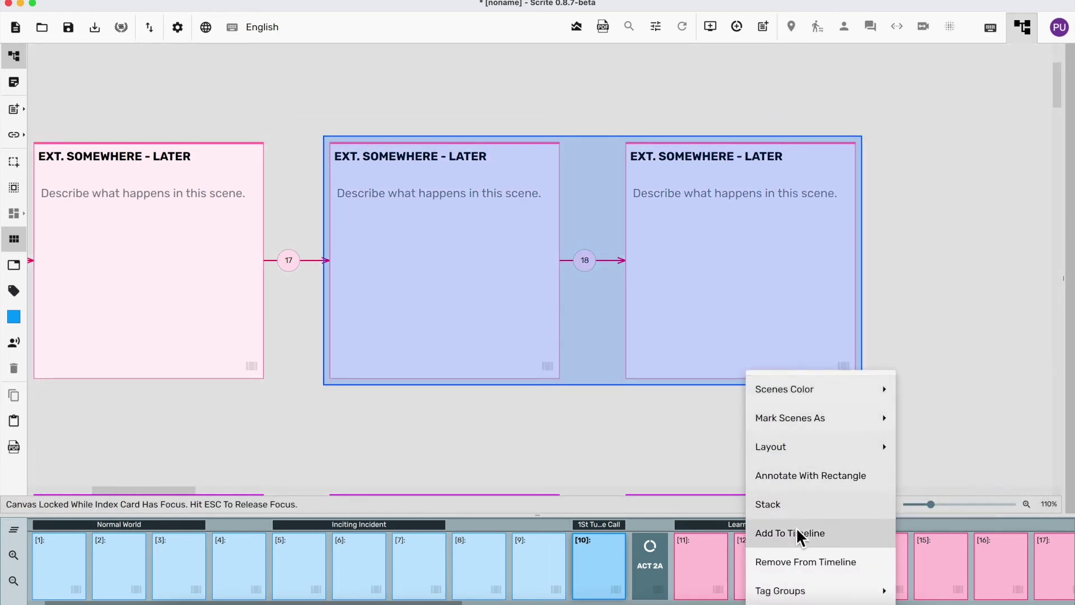
pyautogui.moveTo(808, 592)
pyautogui.scroll(-2, 631, 564)
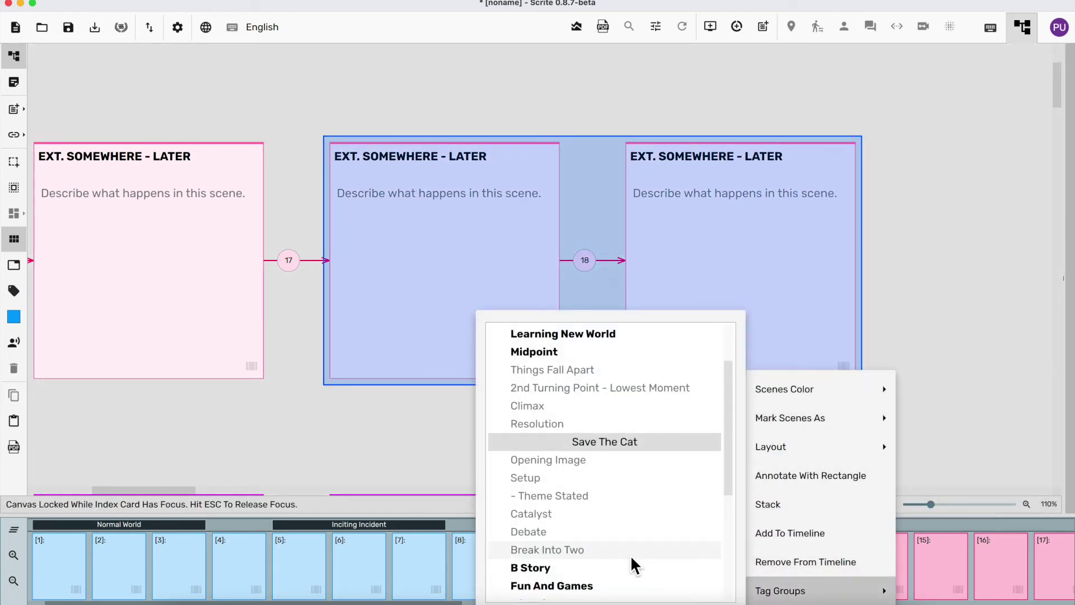
pyautogui.click(546, 352)
pyautogui.click(298, 388)
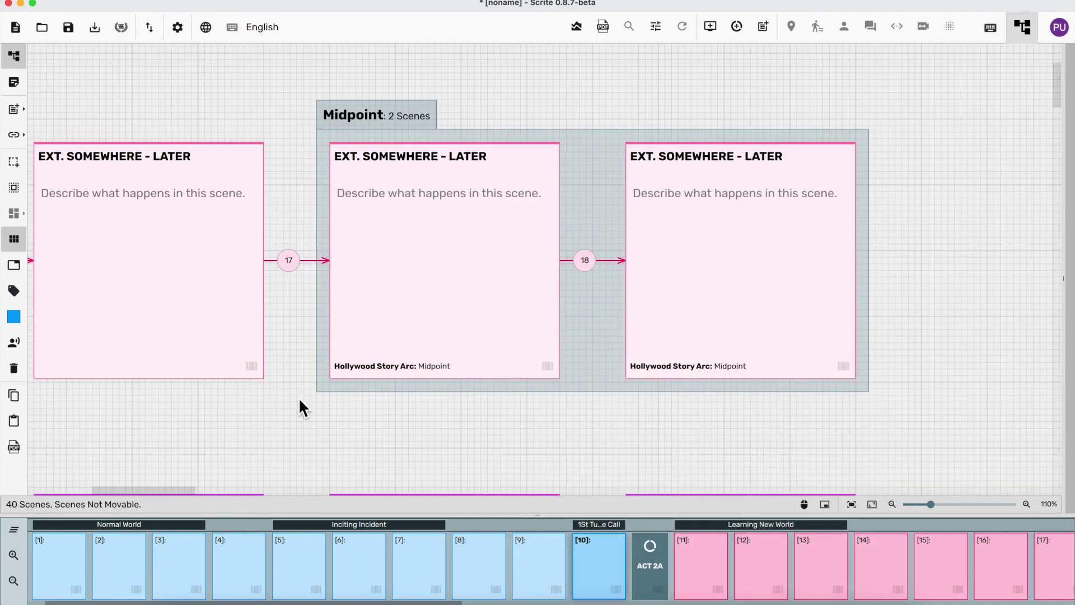
# Reset the canvas zoom to an overview and open the Settings dialog
pyautogui.scroll(-3, 298, 400)
pyautogui.scroll(-1, 296, 404)
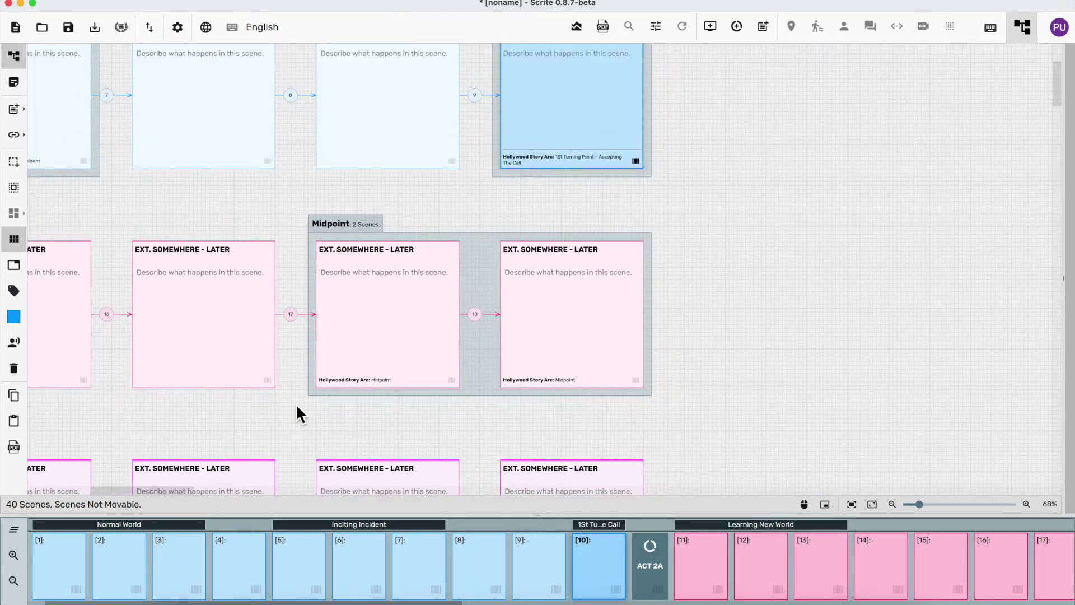
pyautogui.hscroll(-10, 295, 403)
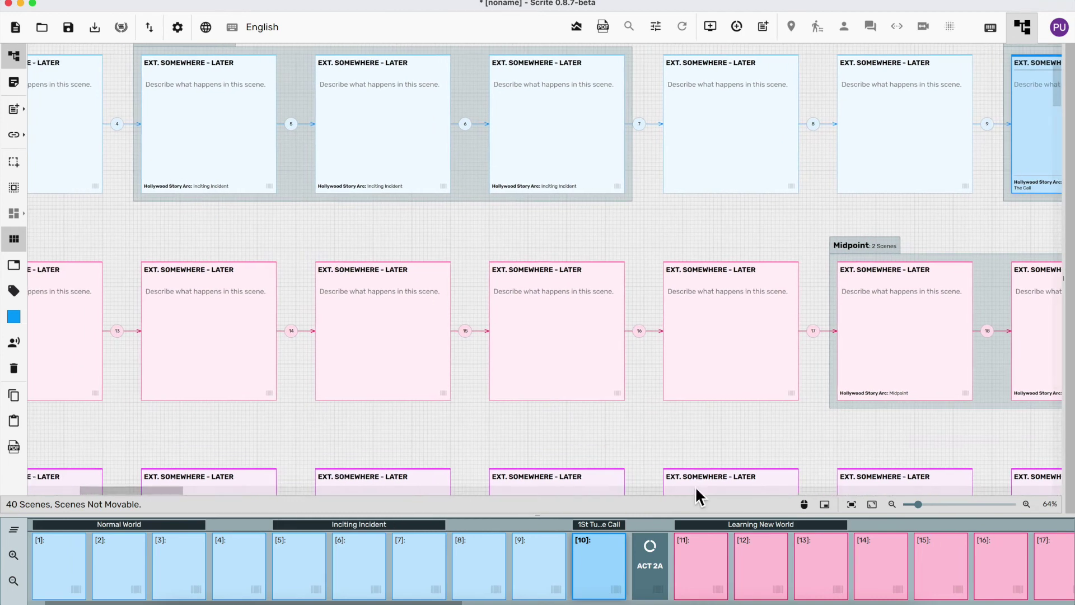
pyautogui.click(874, 504)
pyautogui.scroll(-5, 501, 284)
pyautogui.moveTo(502, 283); pyautogui.dragTo(499, 303)
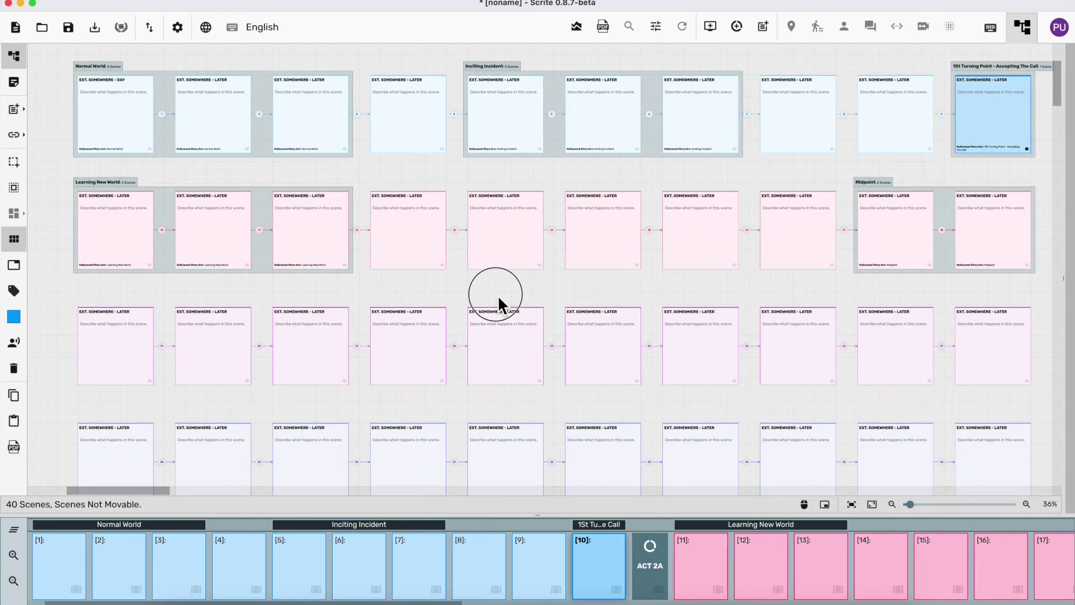
pyautogui.click(178, 27)
pyautogui.click(281, 59)
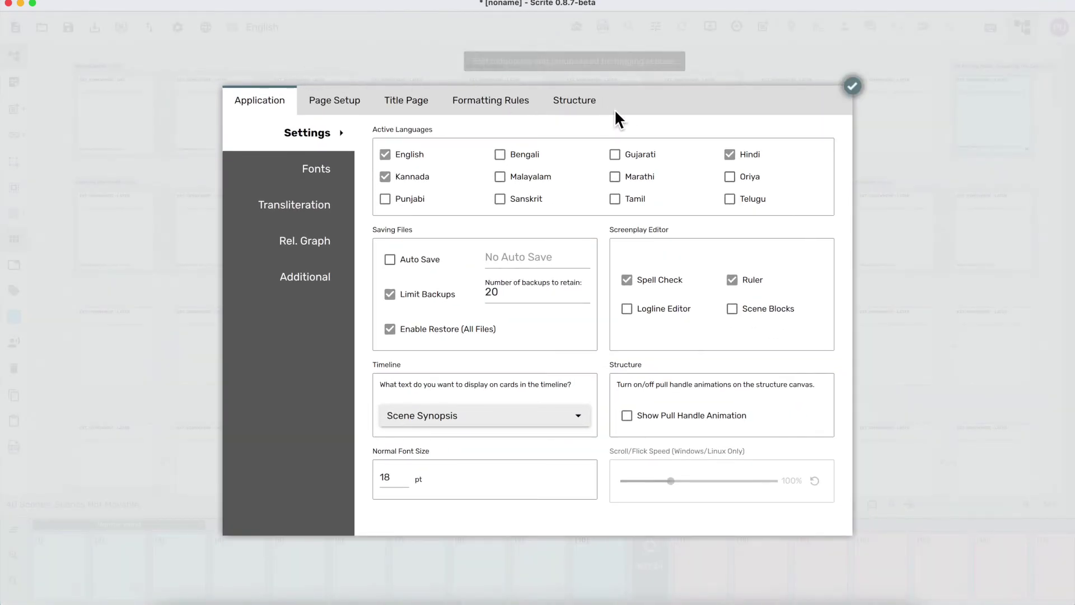
# Review this document's Hollywood Story Arc and Save The Cat beat lists against the Default Global list
pyautogui.click(597, 109)
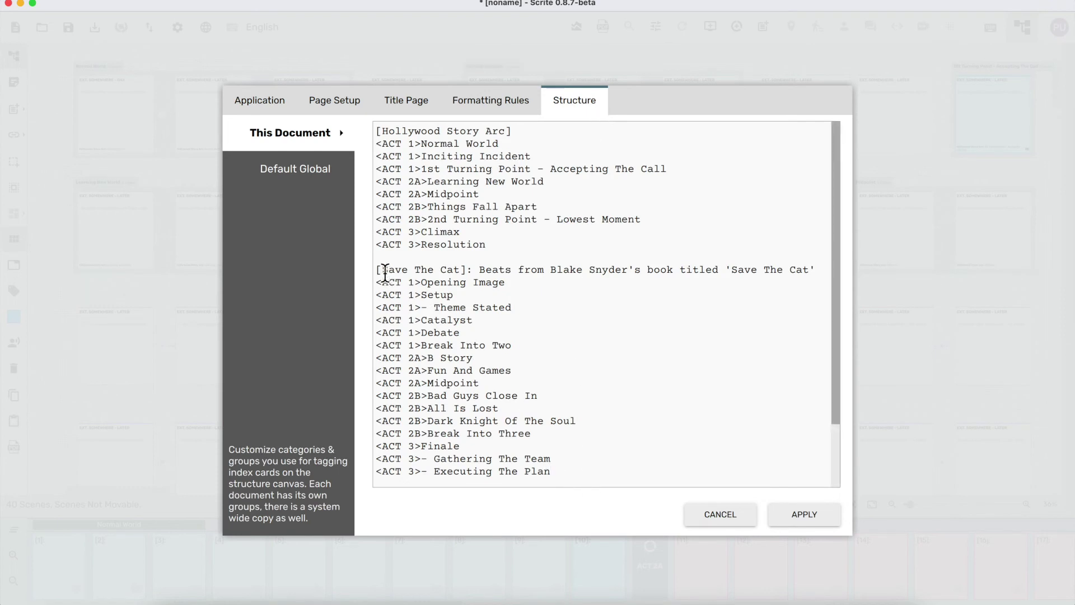
pyautogui.moveTo(377, 270); pyautogui.dragTo(703, 415)
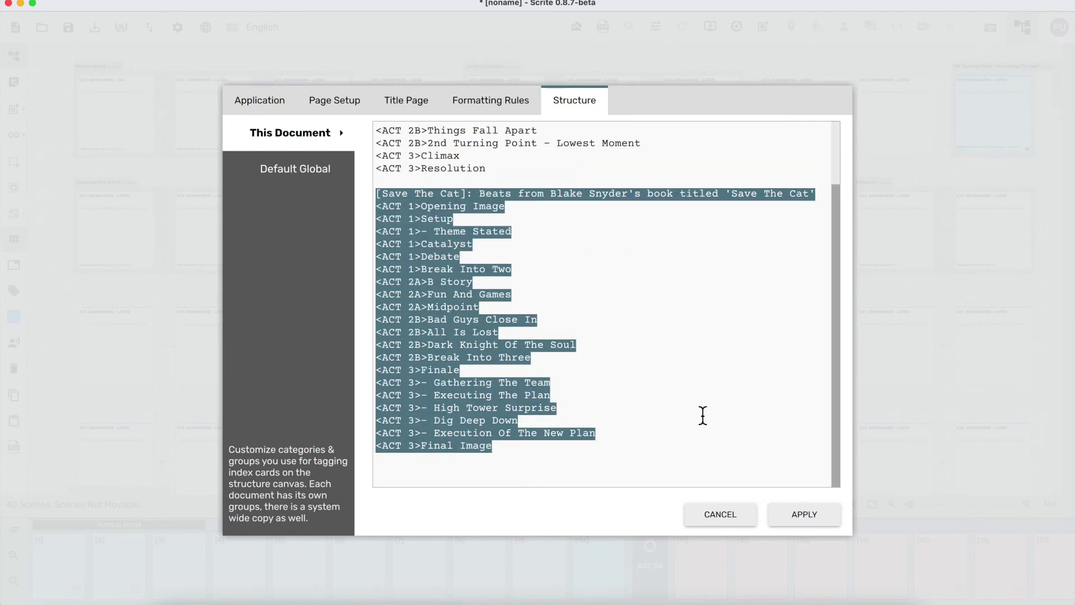
pyautogui.click(703, 415)
pyautogui.scroll(3, 703, 415)
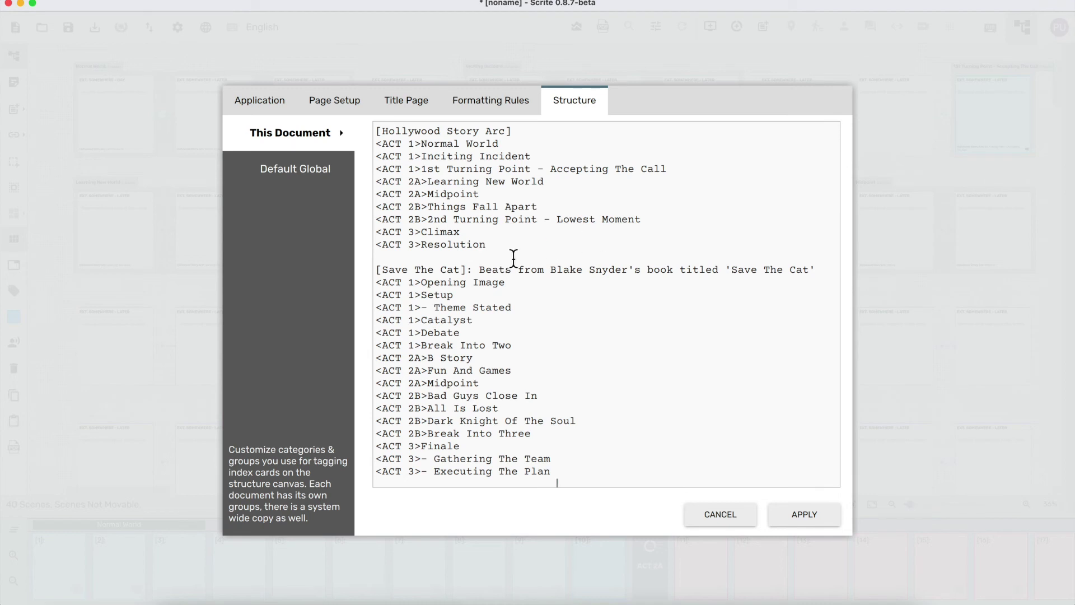
pyautogui.moveTo(512, 252); pyautogui.dragTo(376, 128)
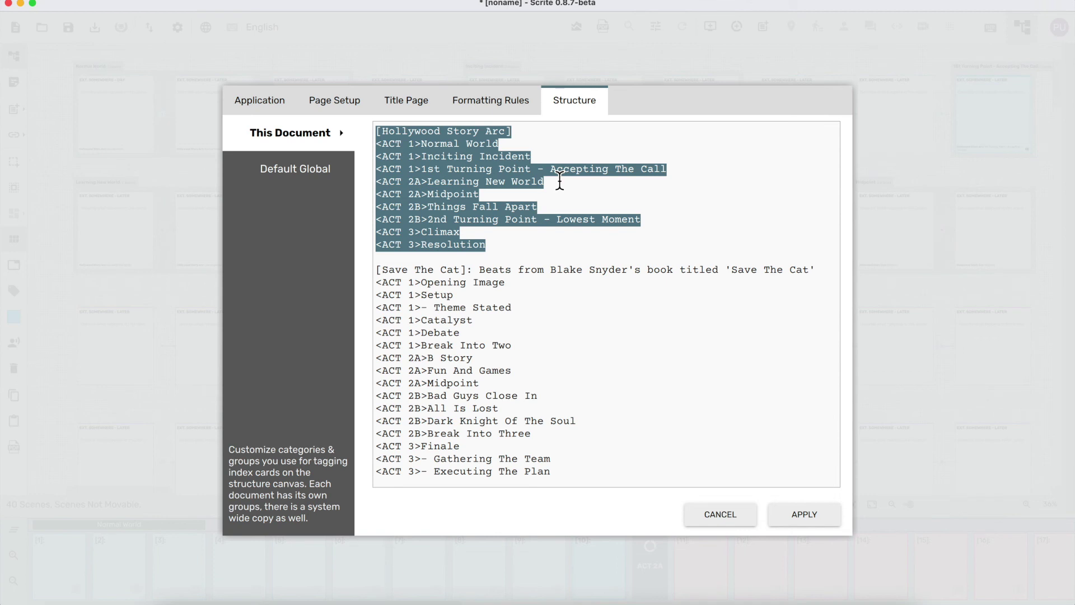
pyautogui.click(326, 179)
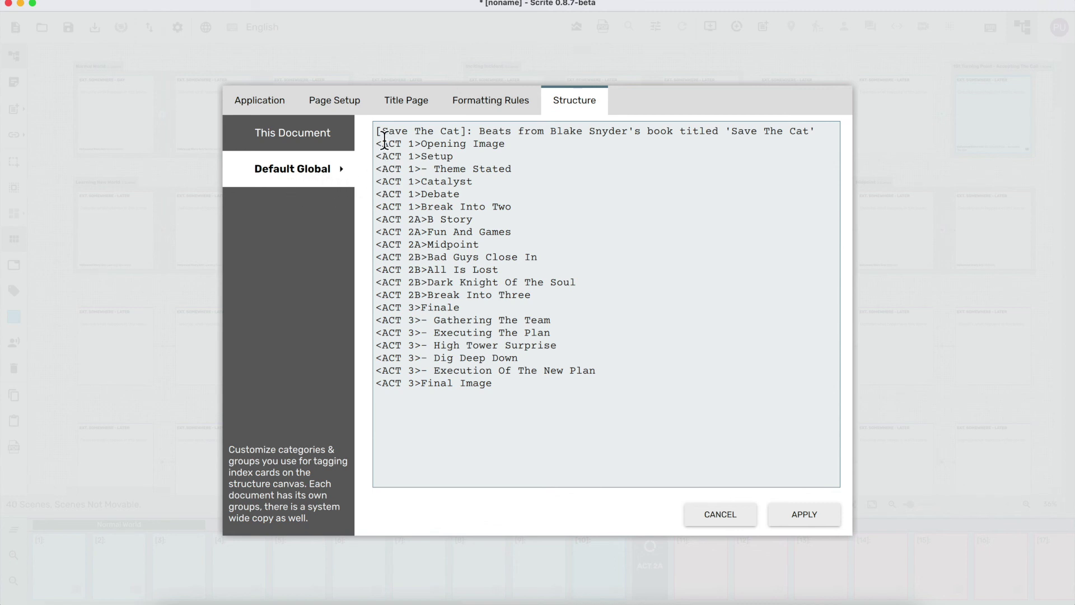
pyautogui.click(319, 131)
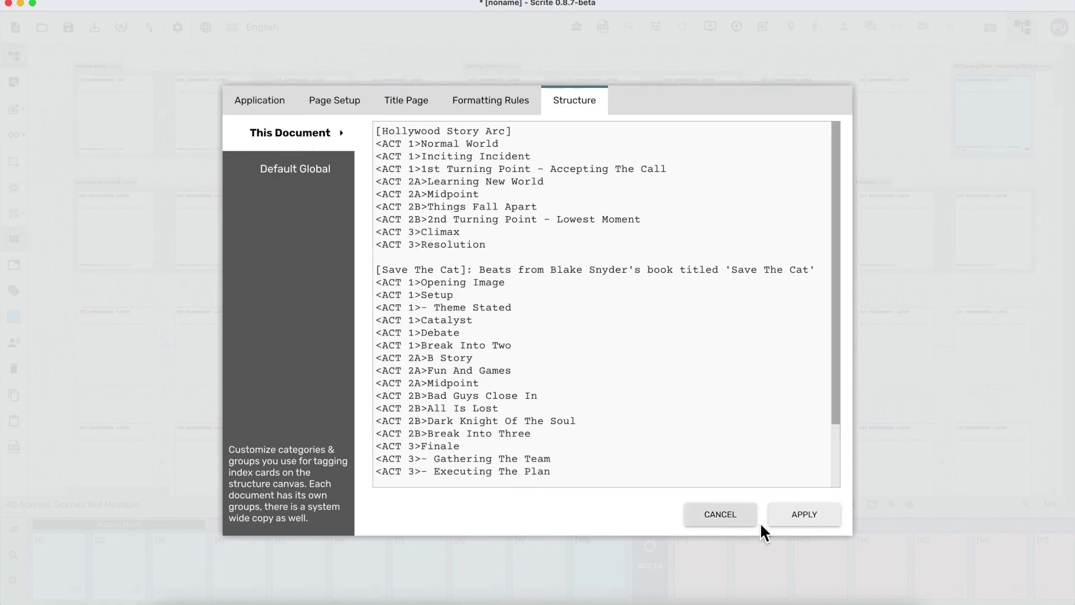
# Apply the structure settings and return to the 40-scene canvas with its Hollywood Story Arc groups
pyautogui.click(784, 519)
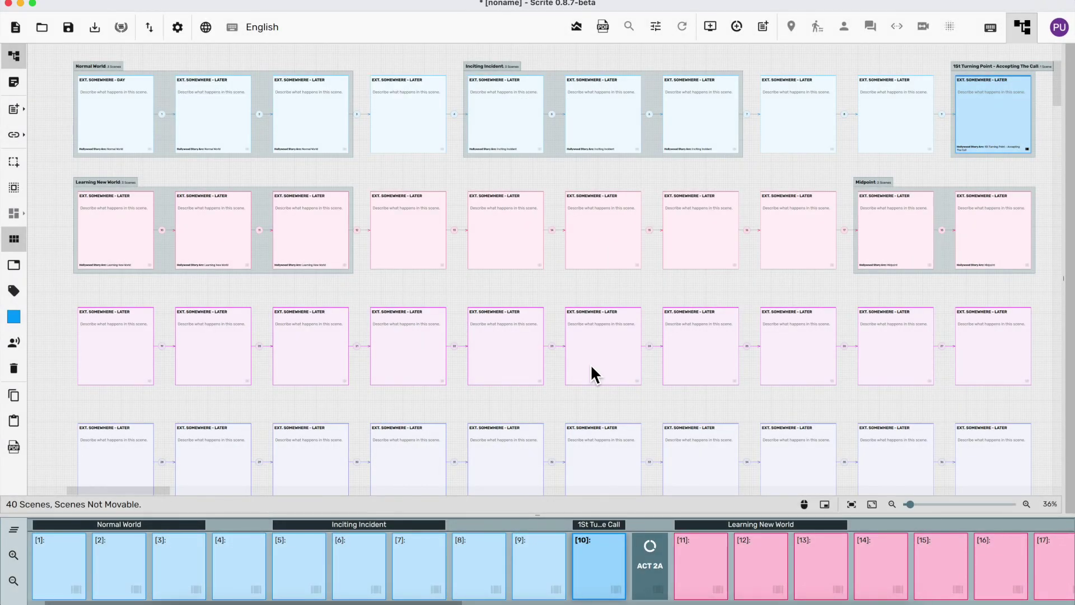